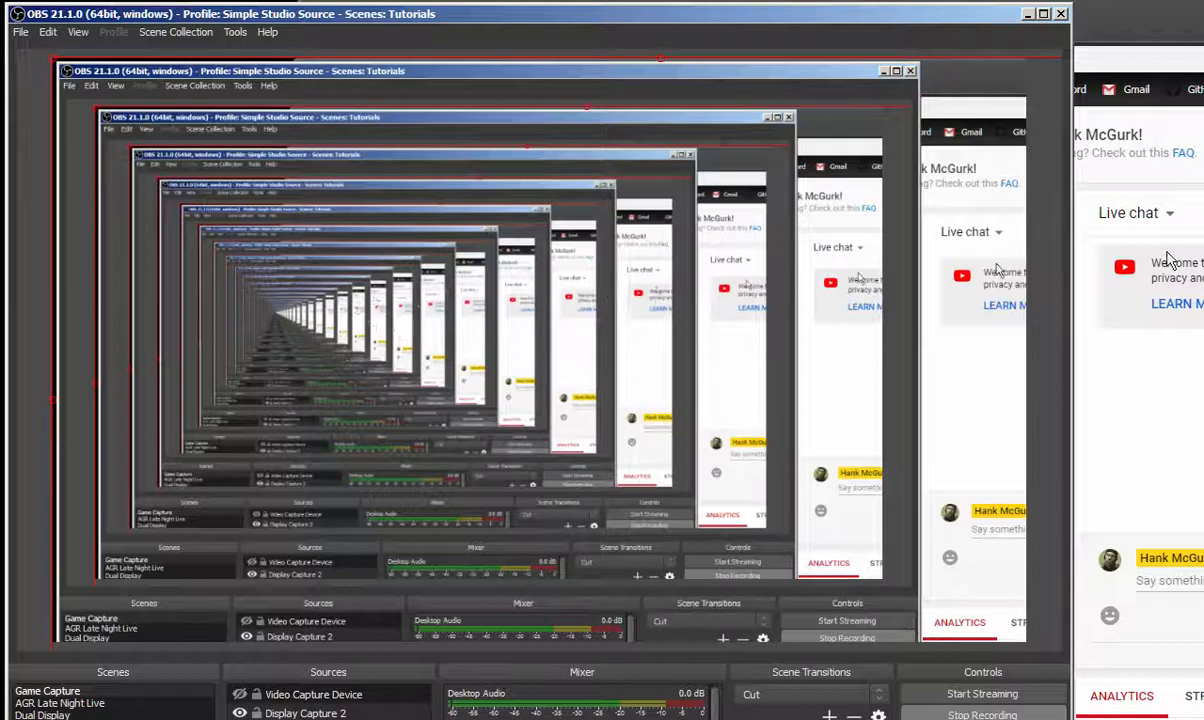
- Switch between OBS and the YouTube live dashboard in Chrome to view the stream's basic info
click(1198, 6)
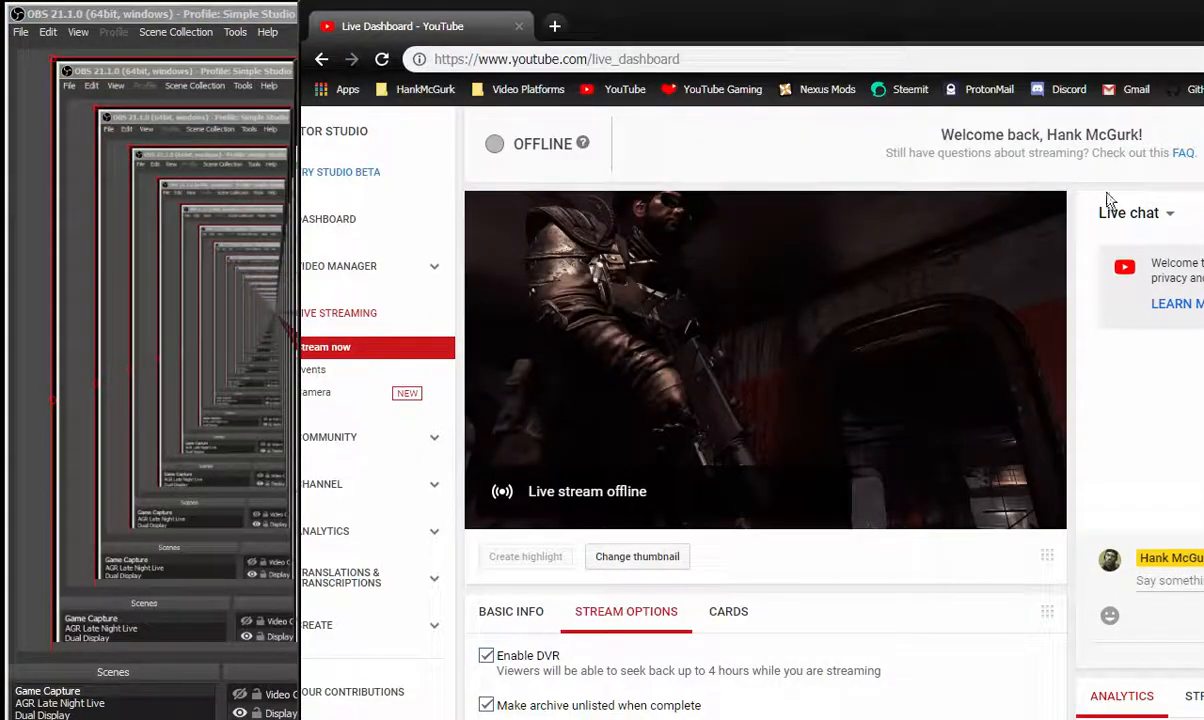
click(257, 17)
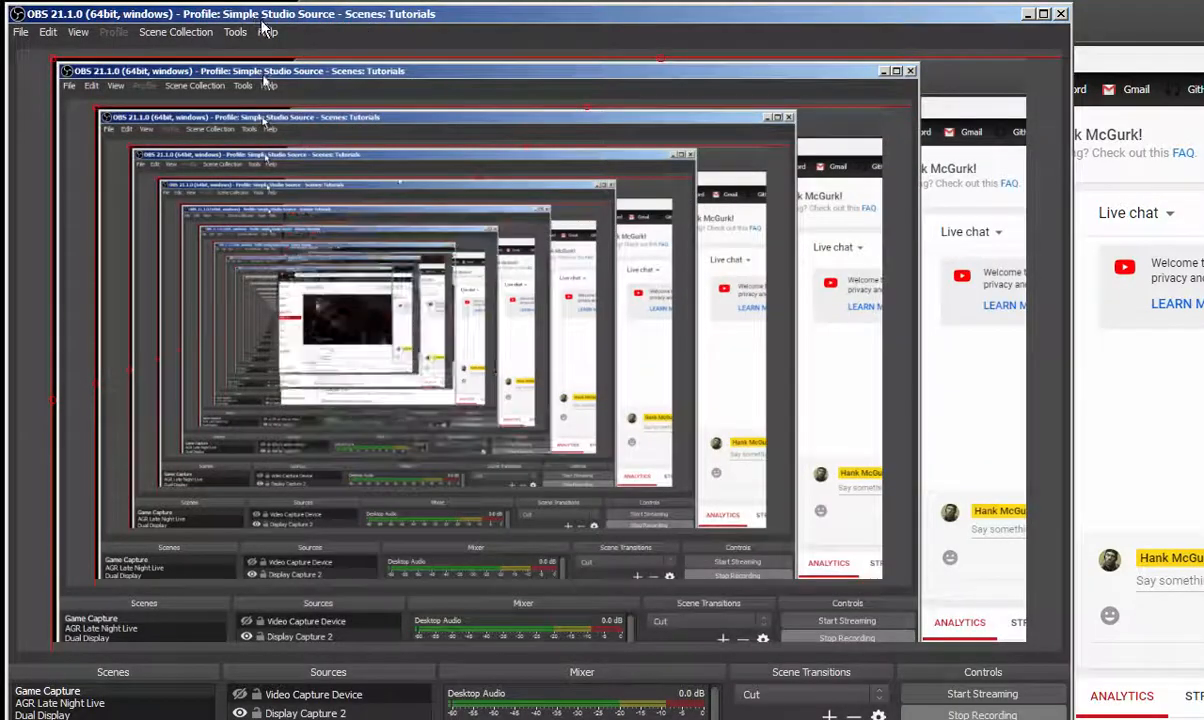
key(alt+Tab)
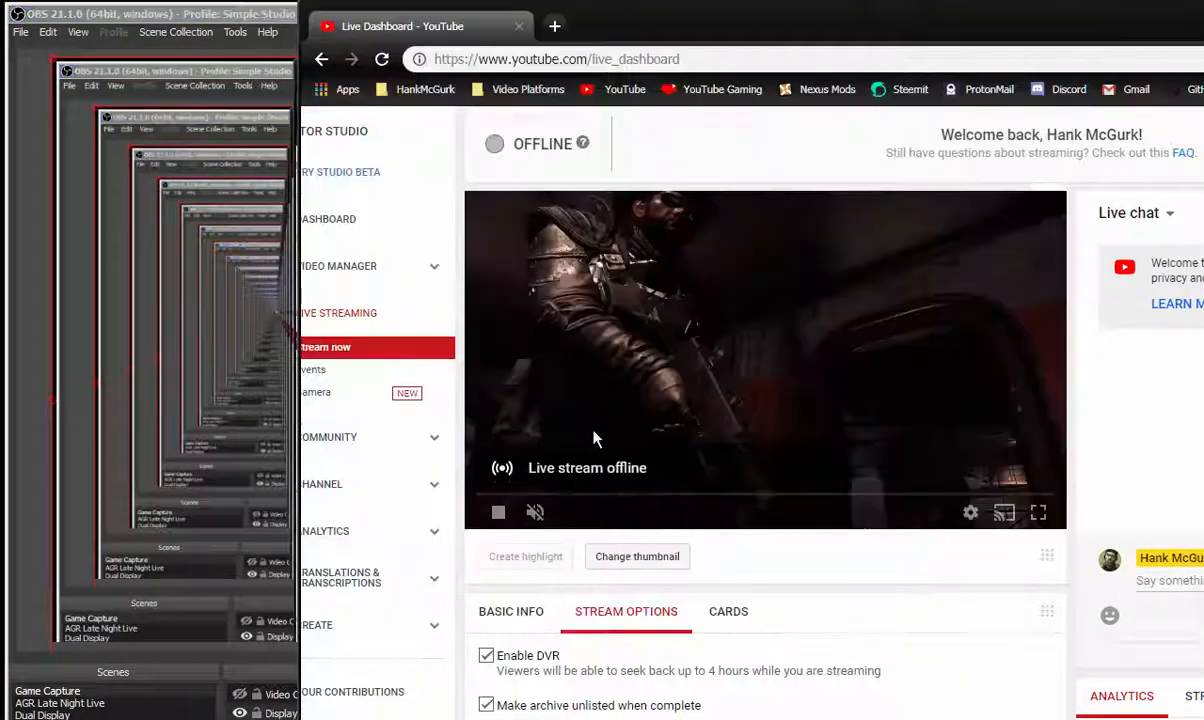
click(520, 611)
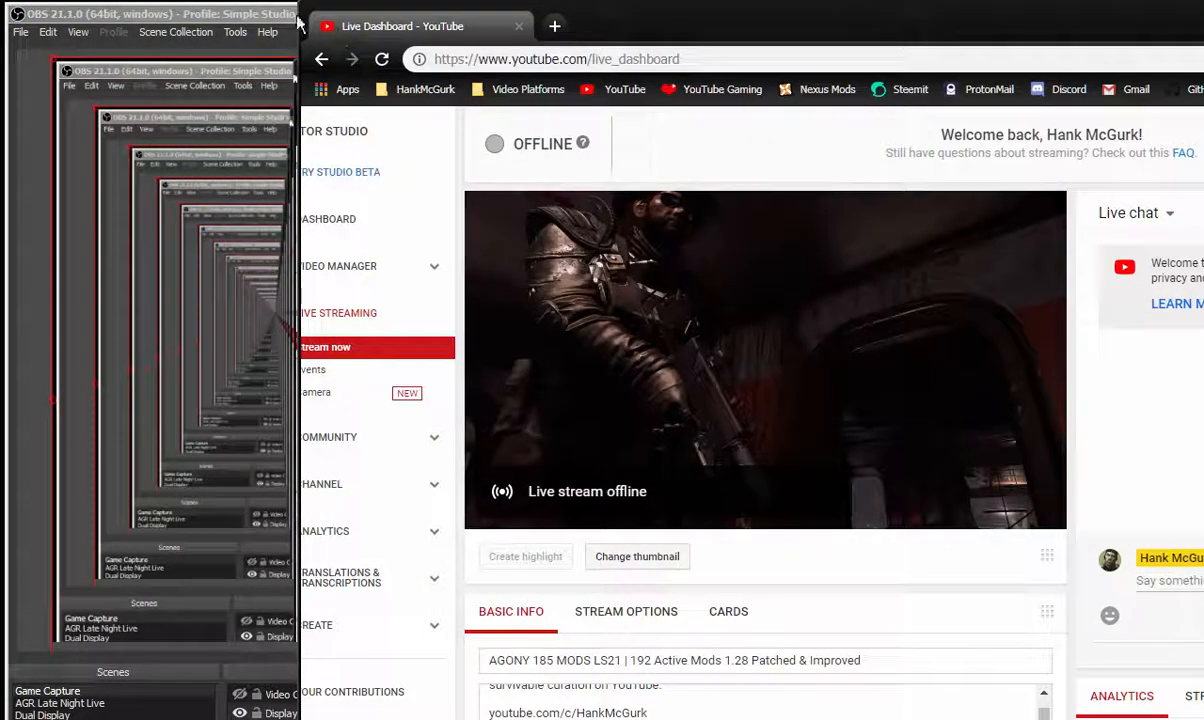
click(292, 18)
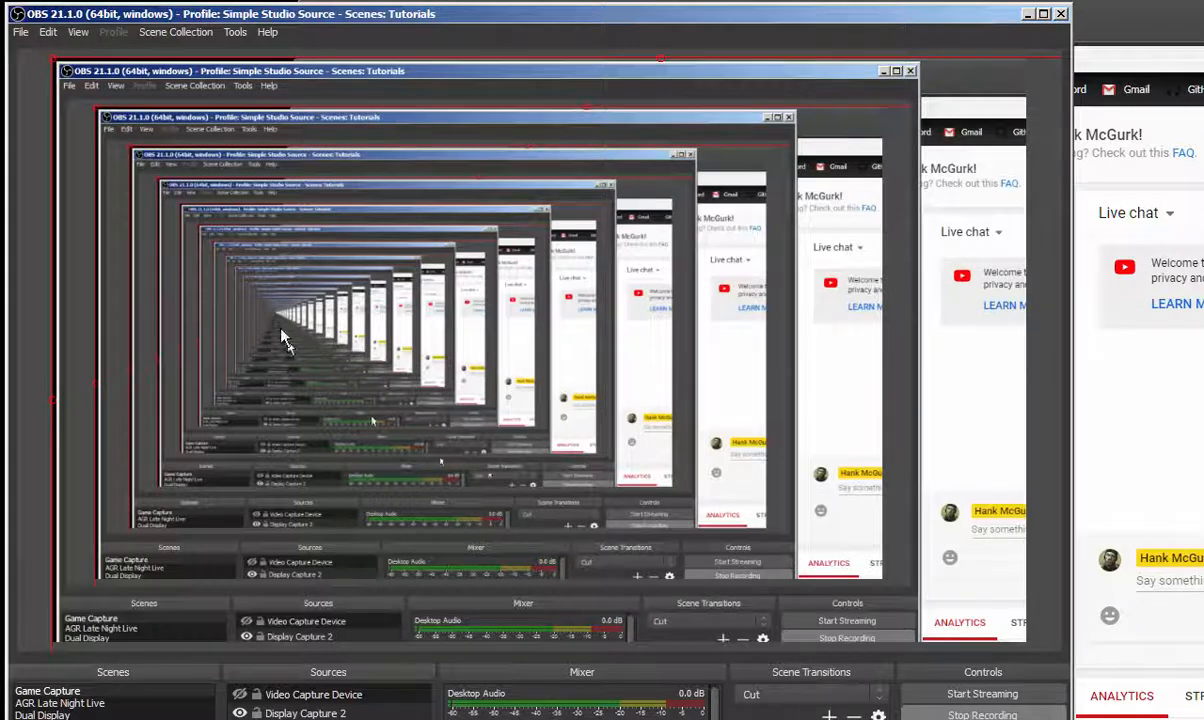
- Review the Stream, Output and Audio settings in OBS, including the streaming, recording and audio track output options
click(983, 719)
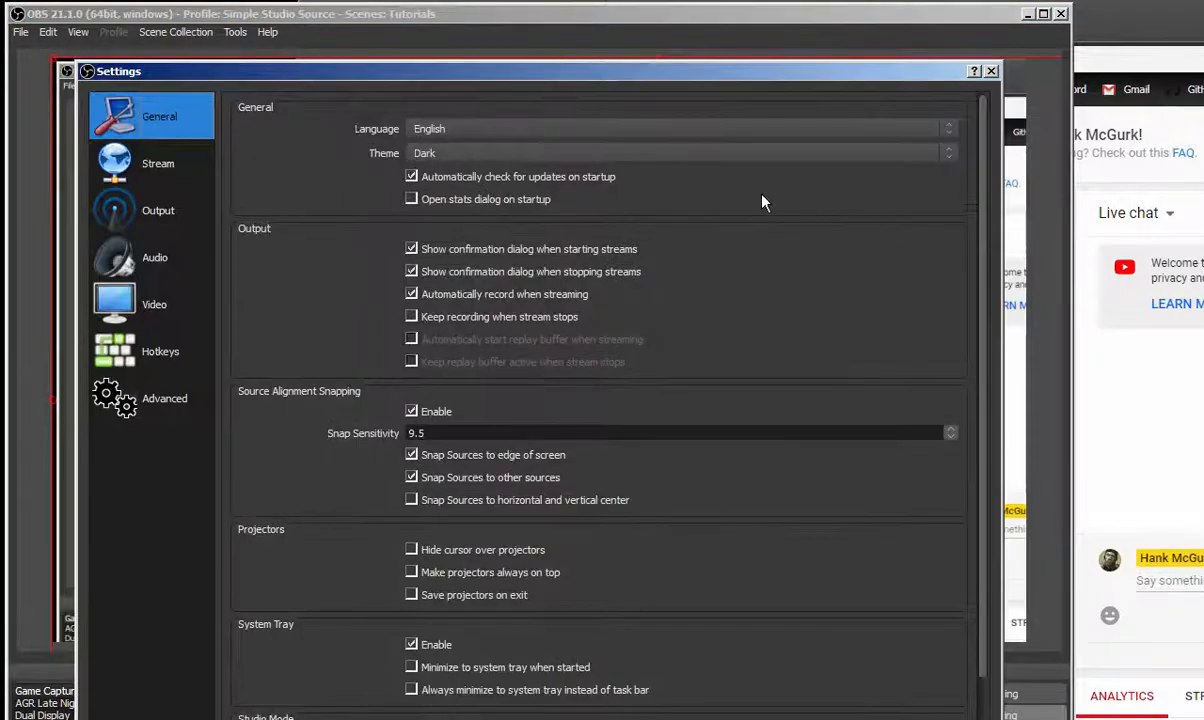
click(137, 173)
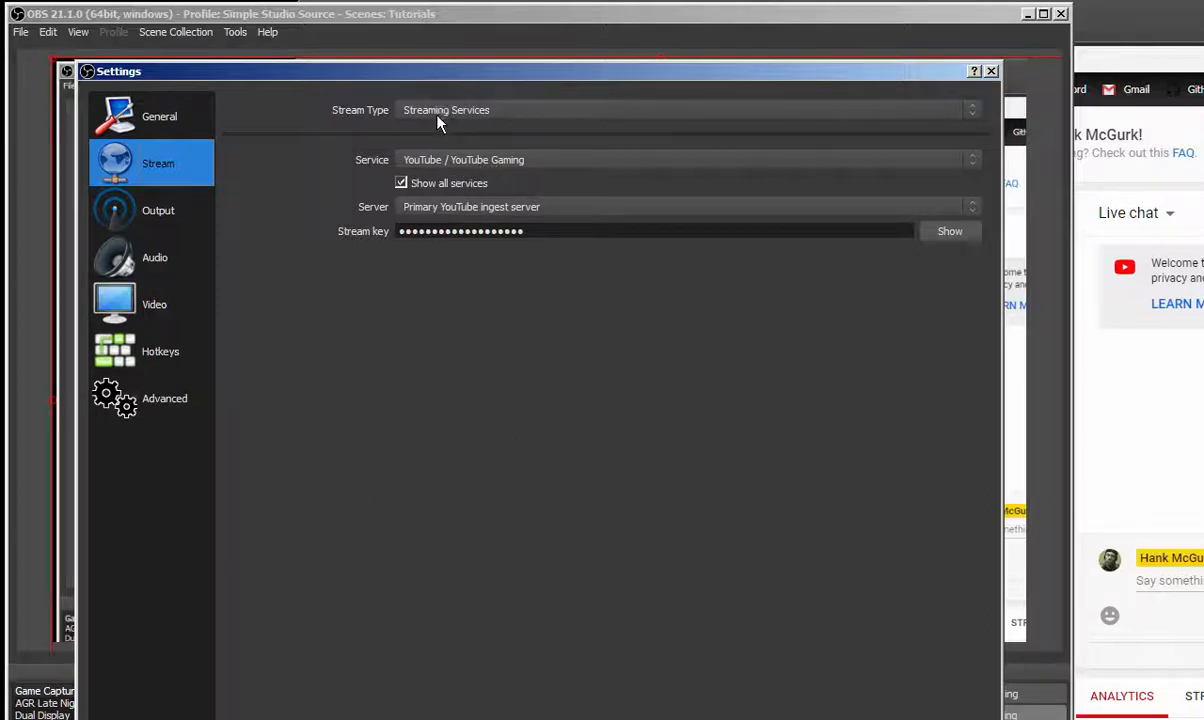
click(156, 222)
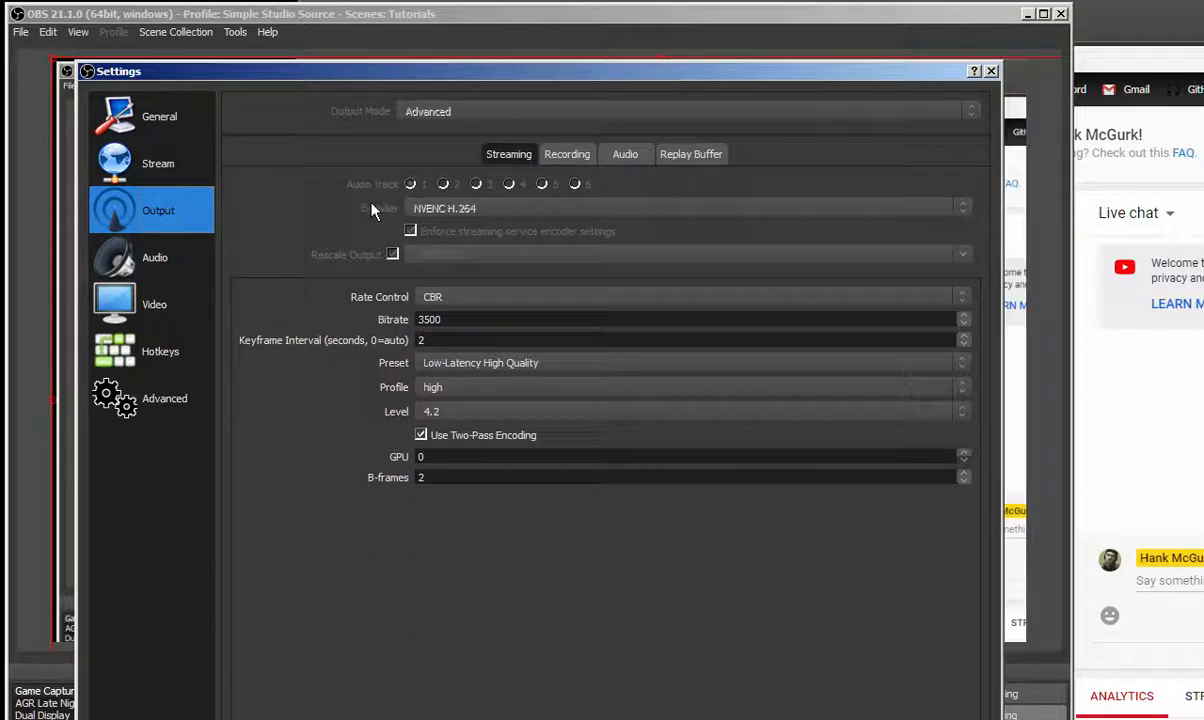
click(568, 158)
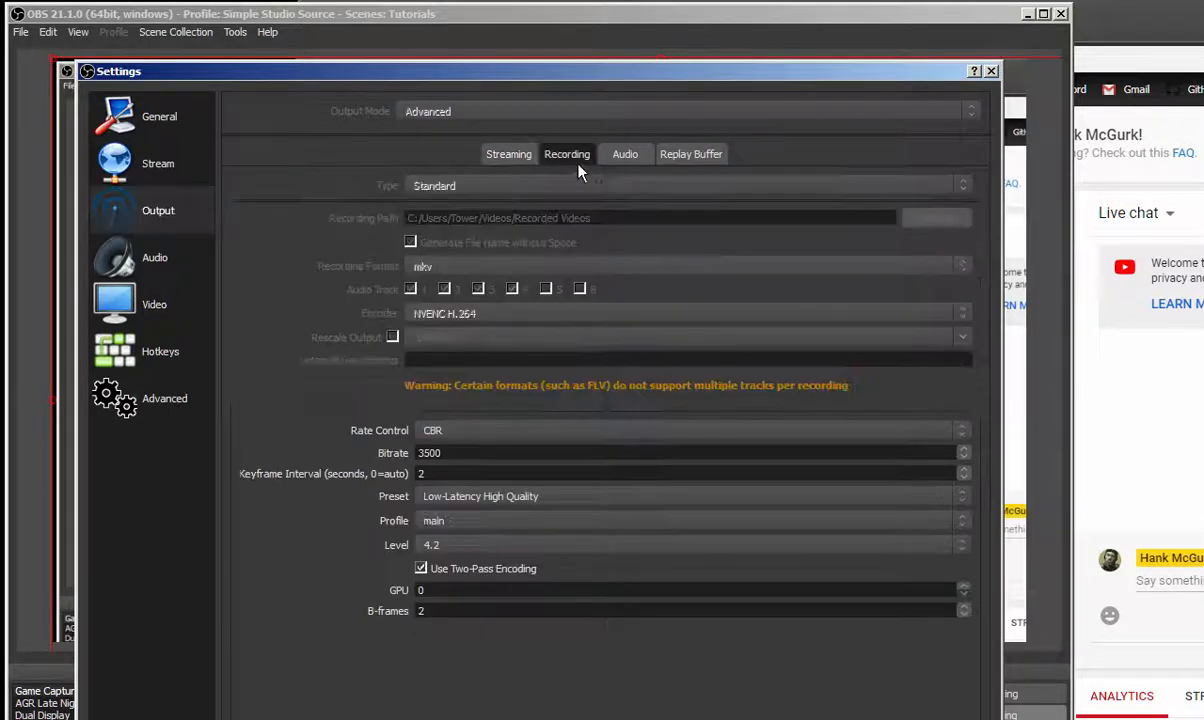
click(623, 157)
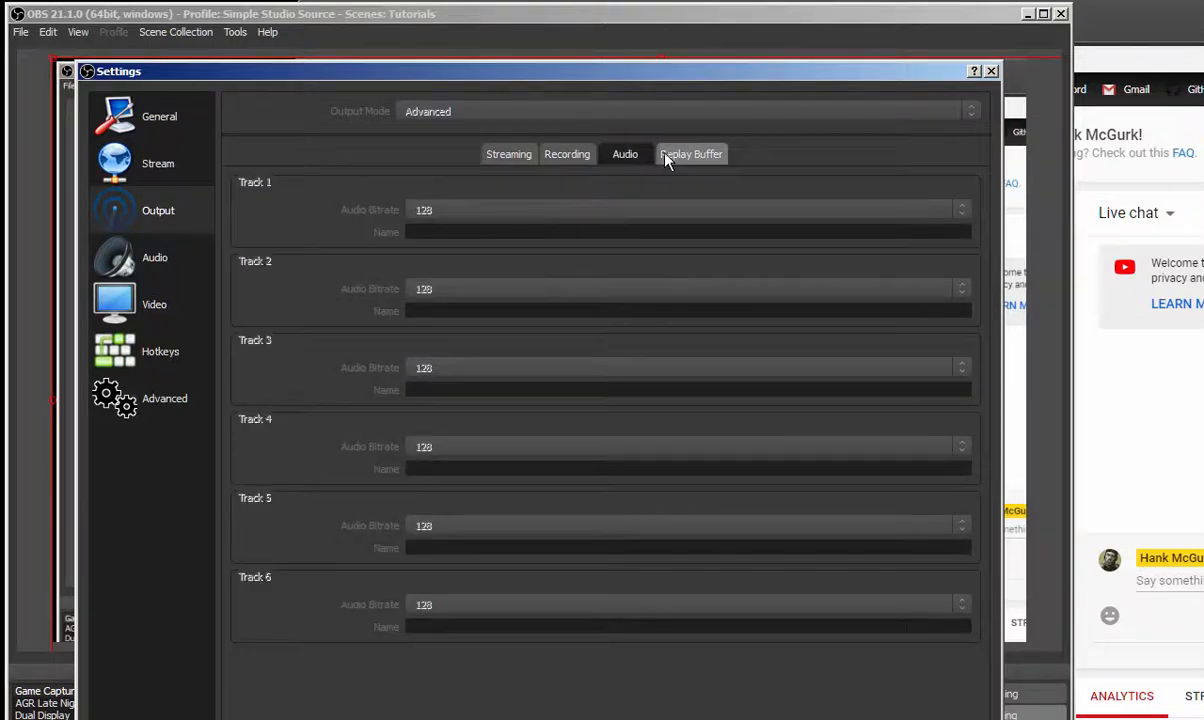
click(508, 155)
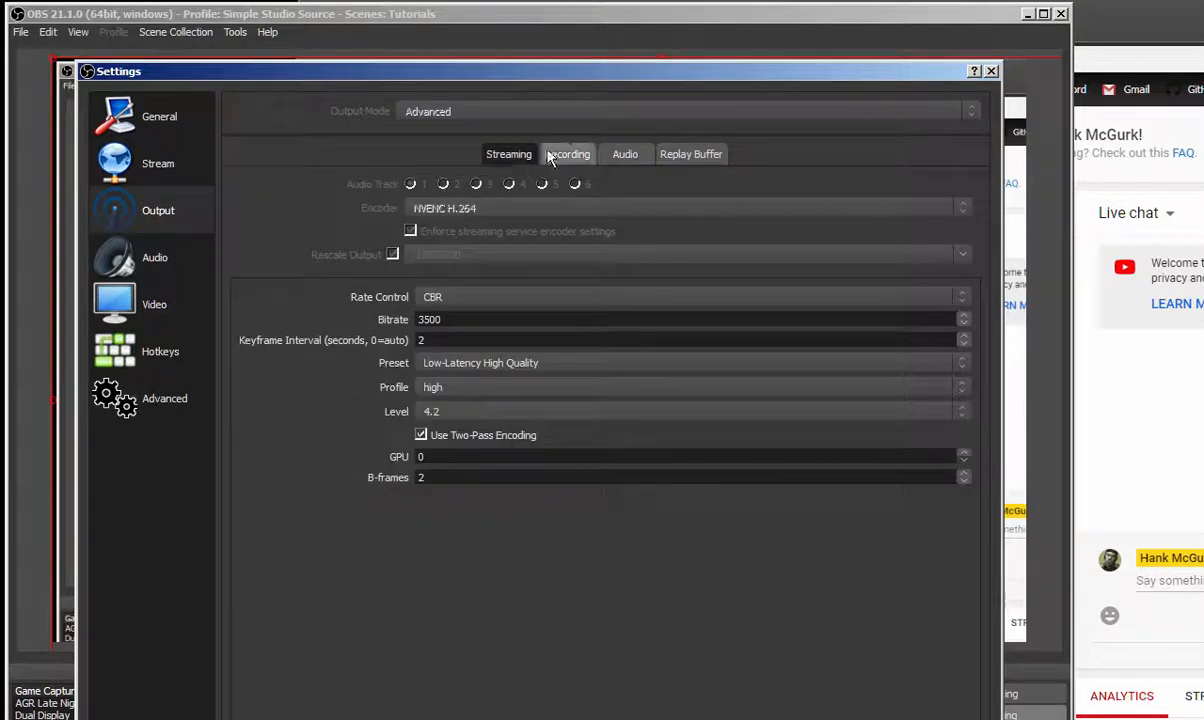
click(148, 258)
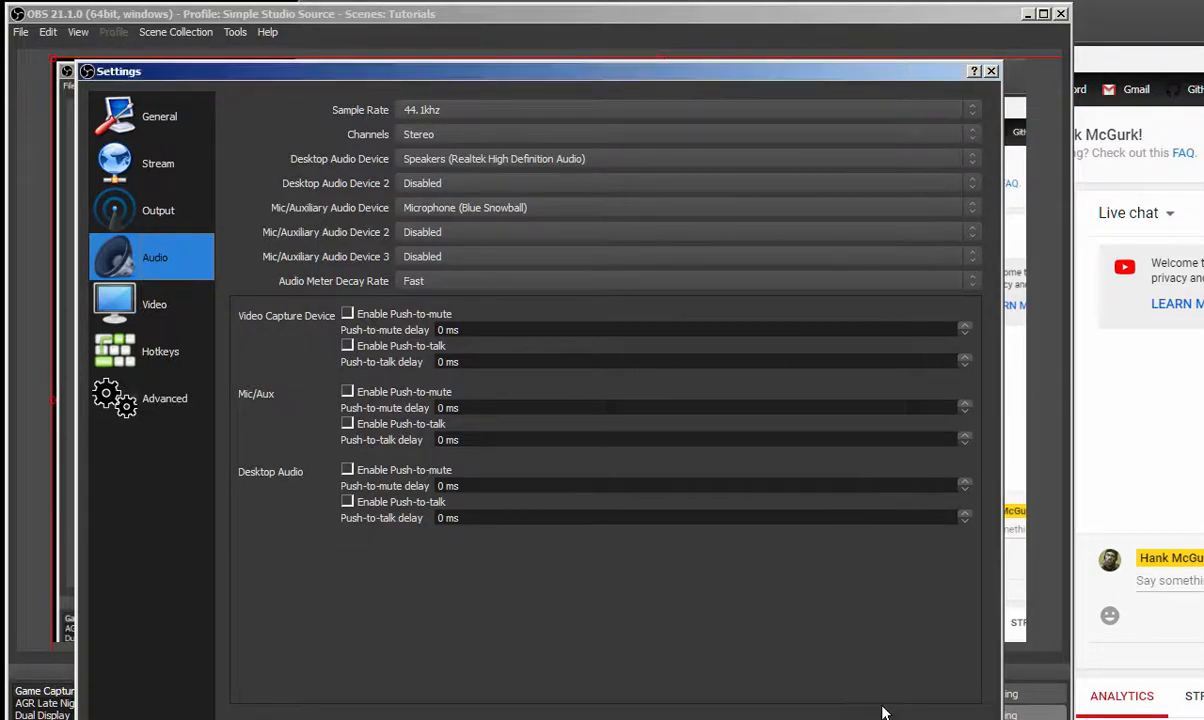
key(Escape)
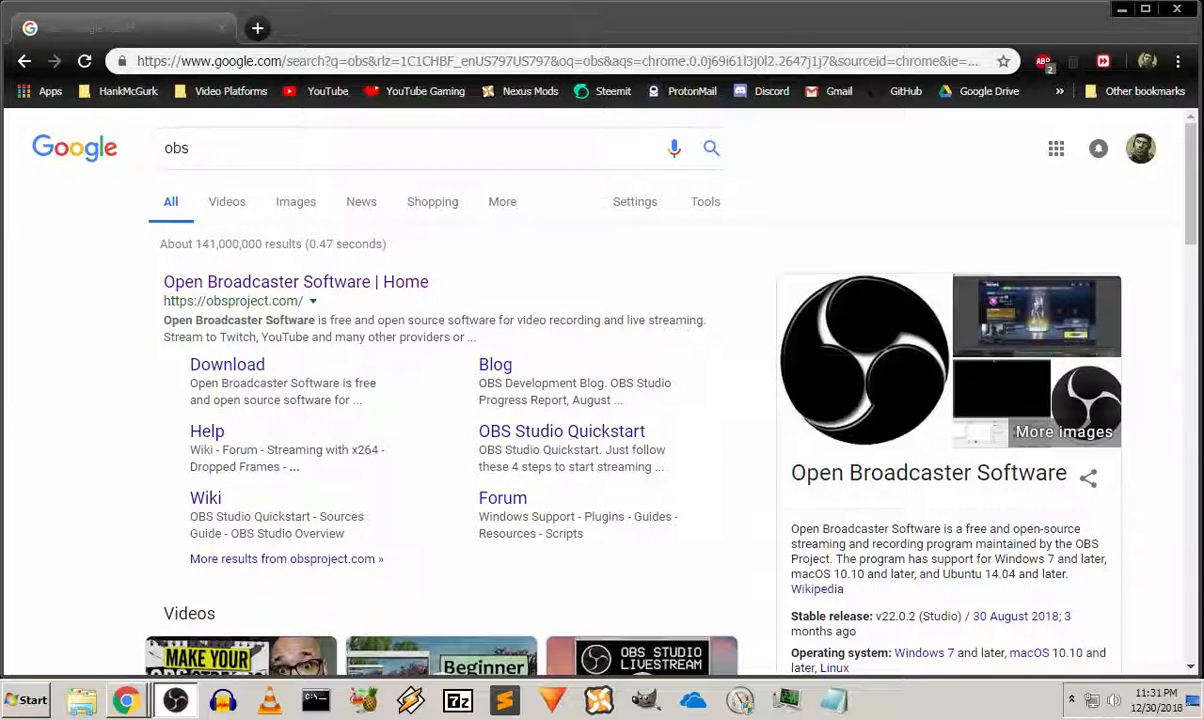
- Reposition the Settings window and examine the General options and the Stream service and server options
drag(445, 9, 601, 17)
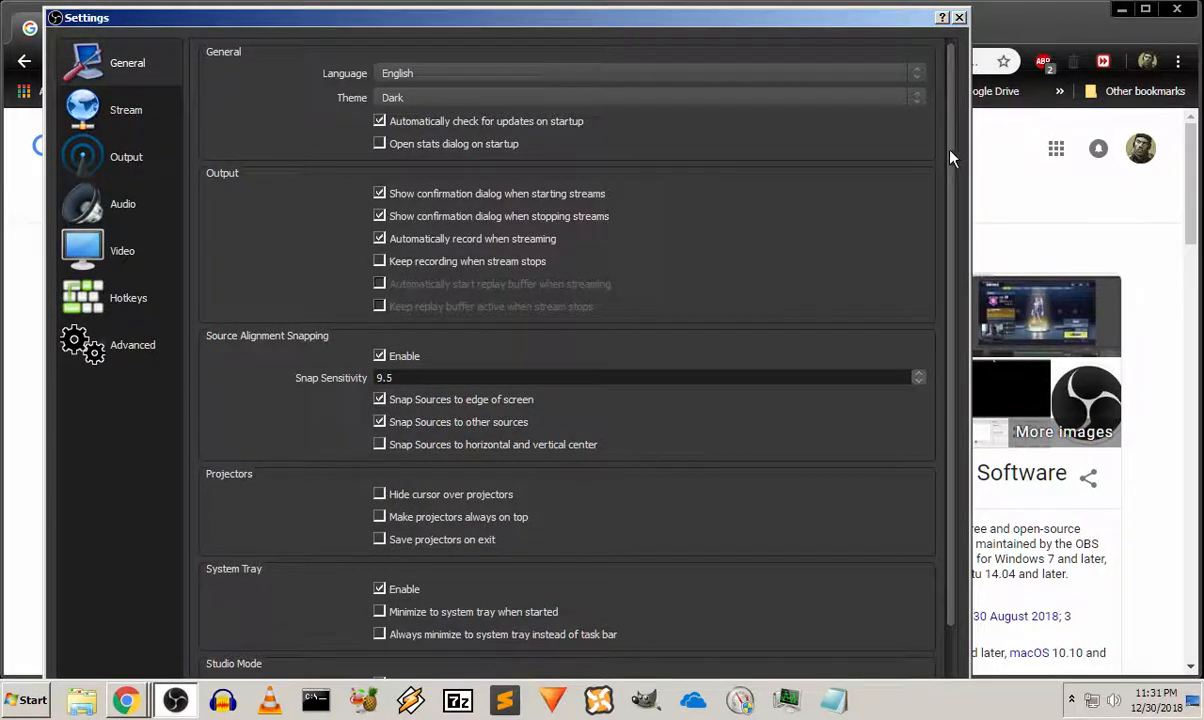
scroll(948, 275, down, 1)
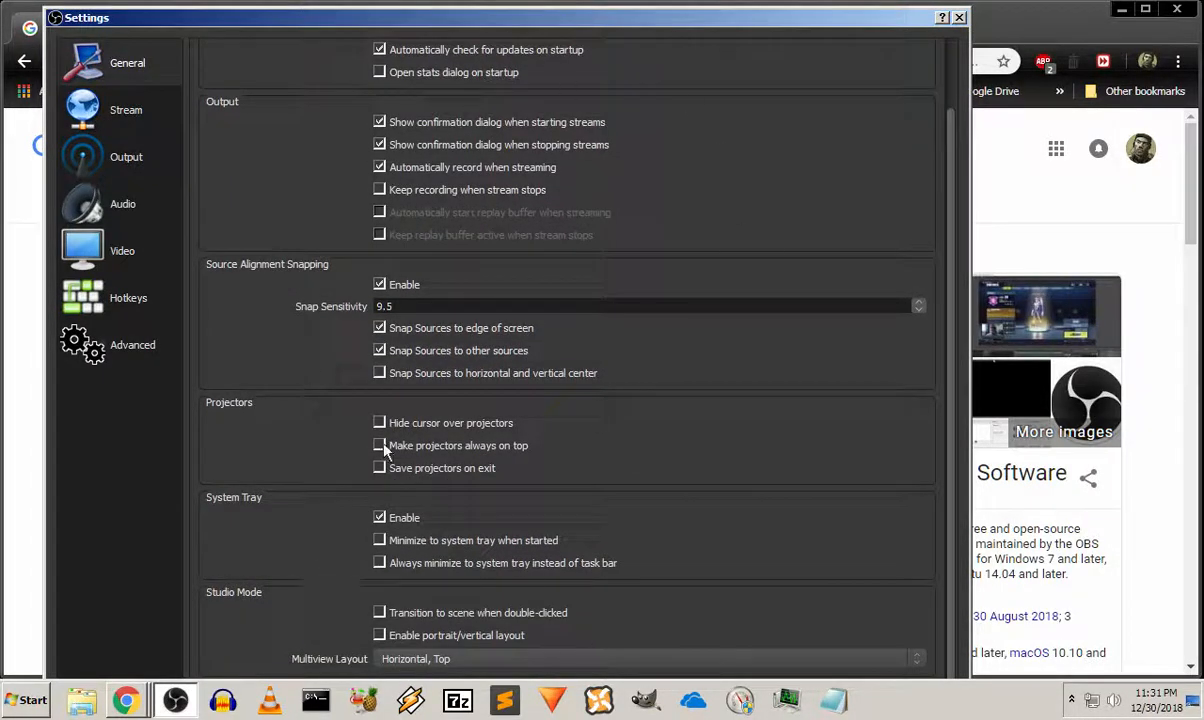
click(115, 110)
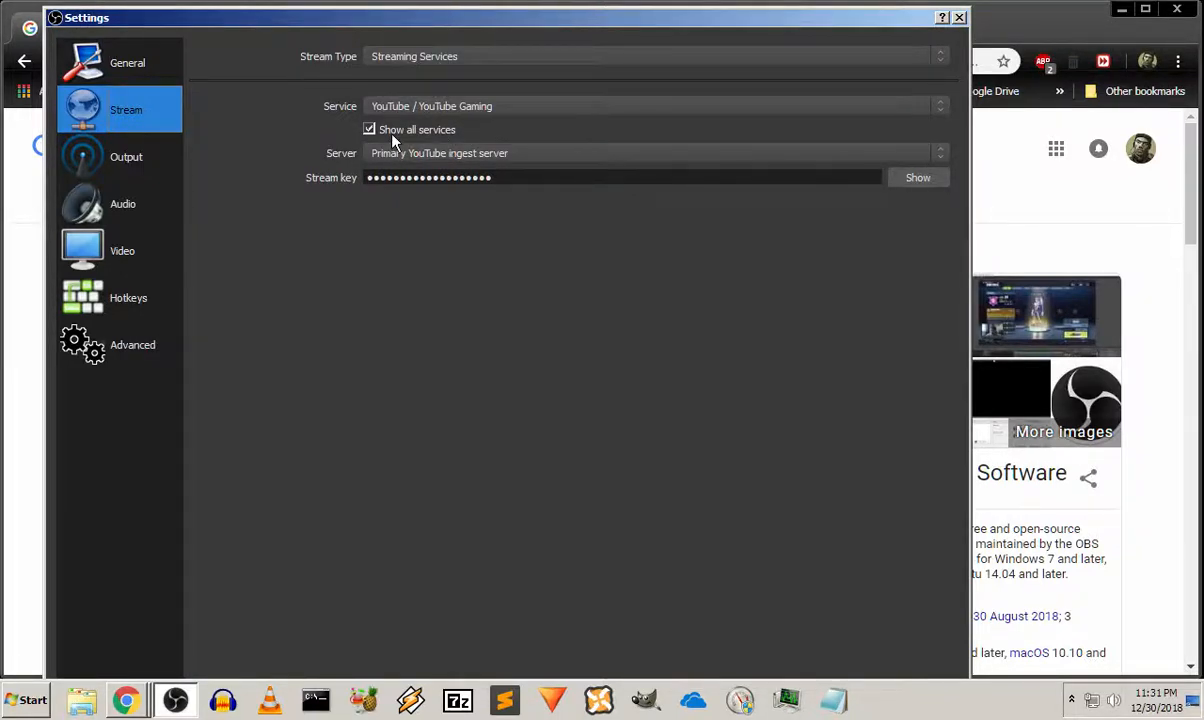
click(575, 158)
click(572, 156)
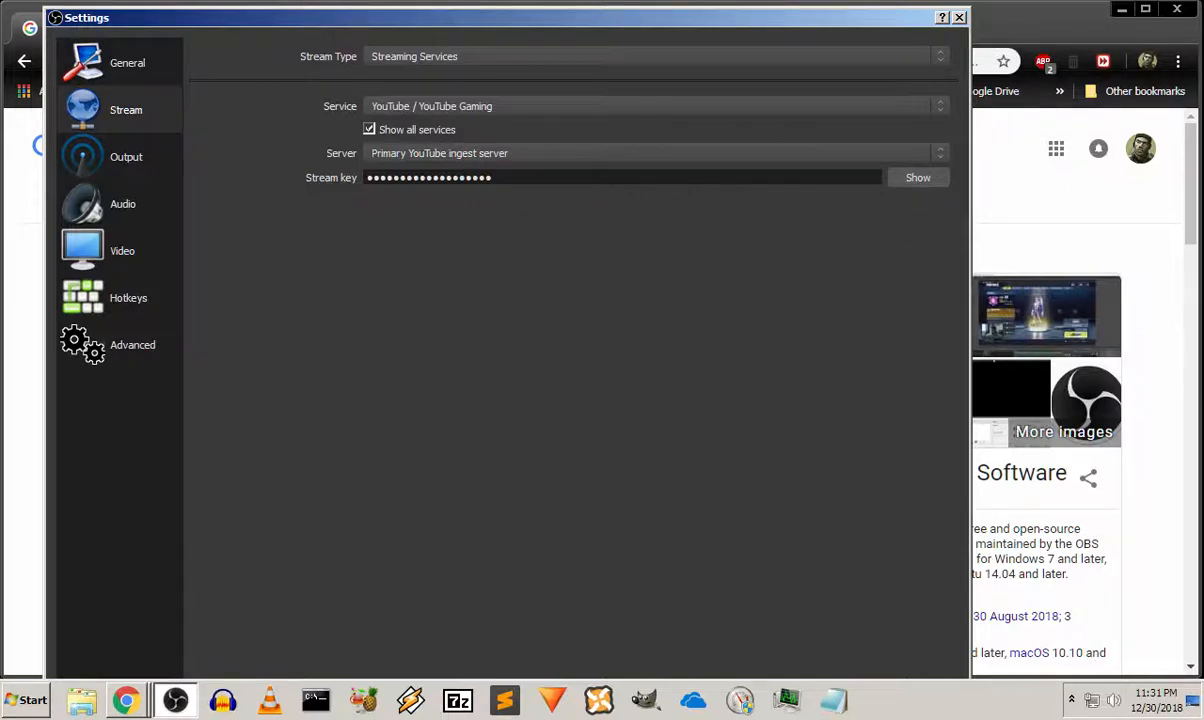
click(126, 700)
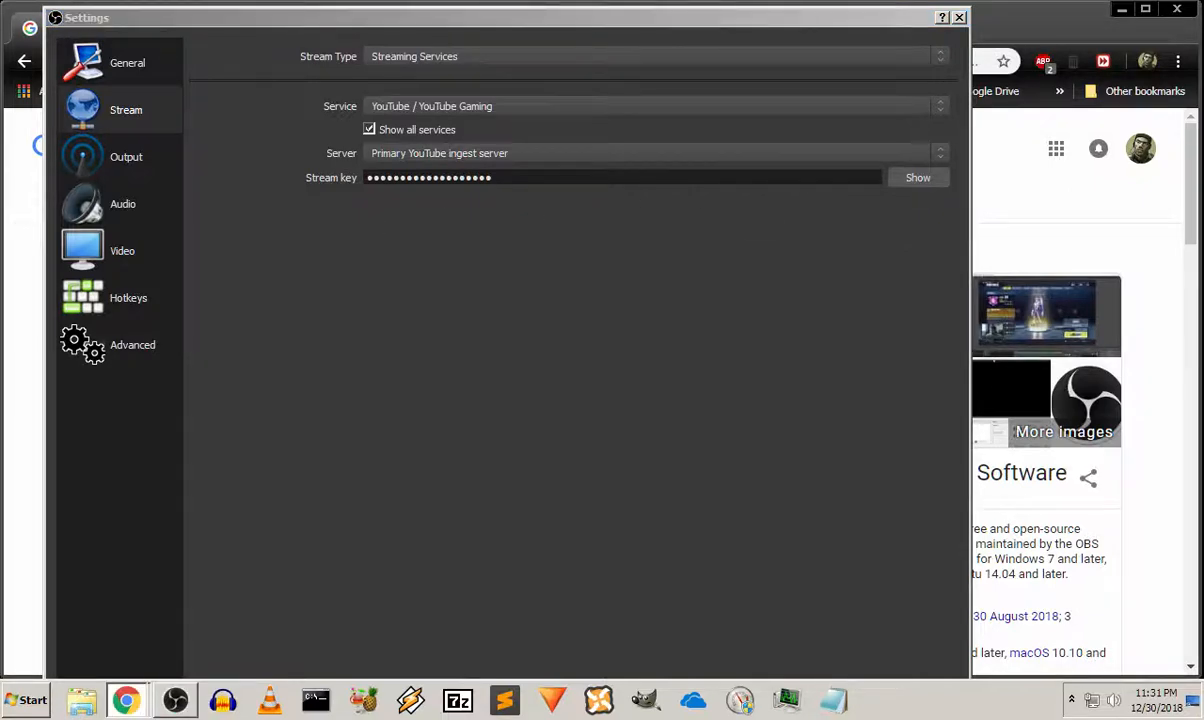
drag(839, 31, 919, 82)
drag(1140, 313, 1140, 558)
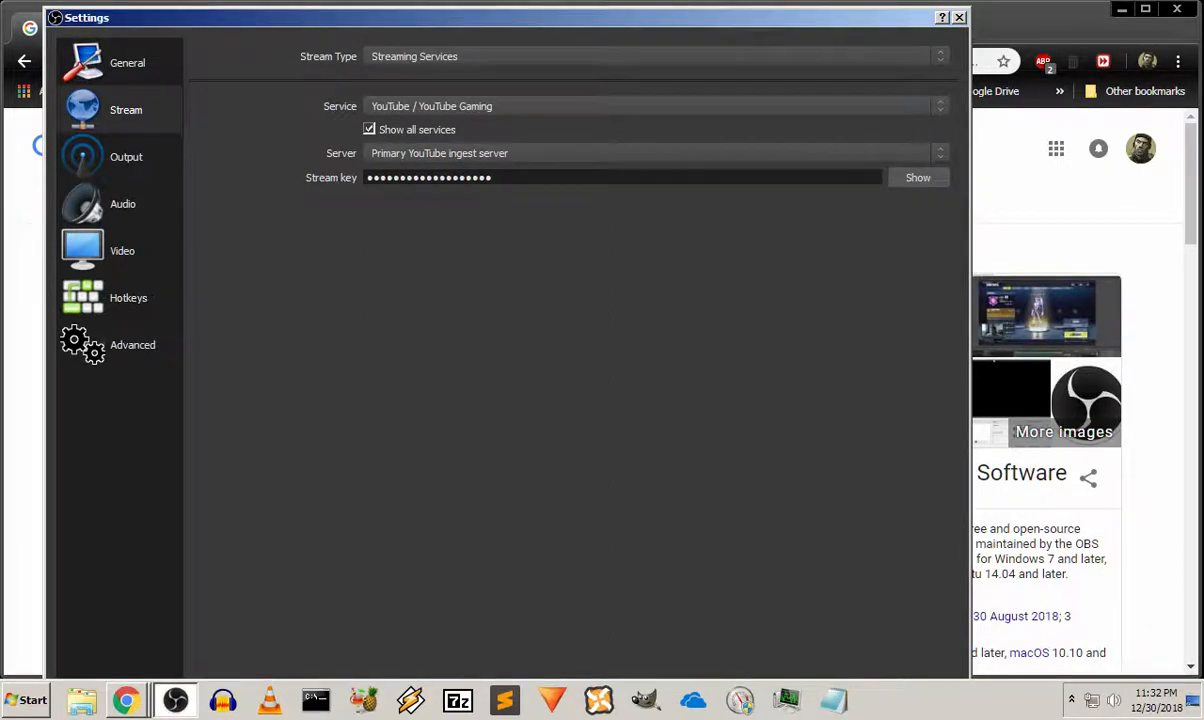
- Examine the Audio device settings and the streaming encoder options in the Output settings
click(140, 150)
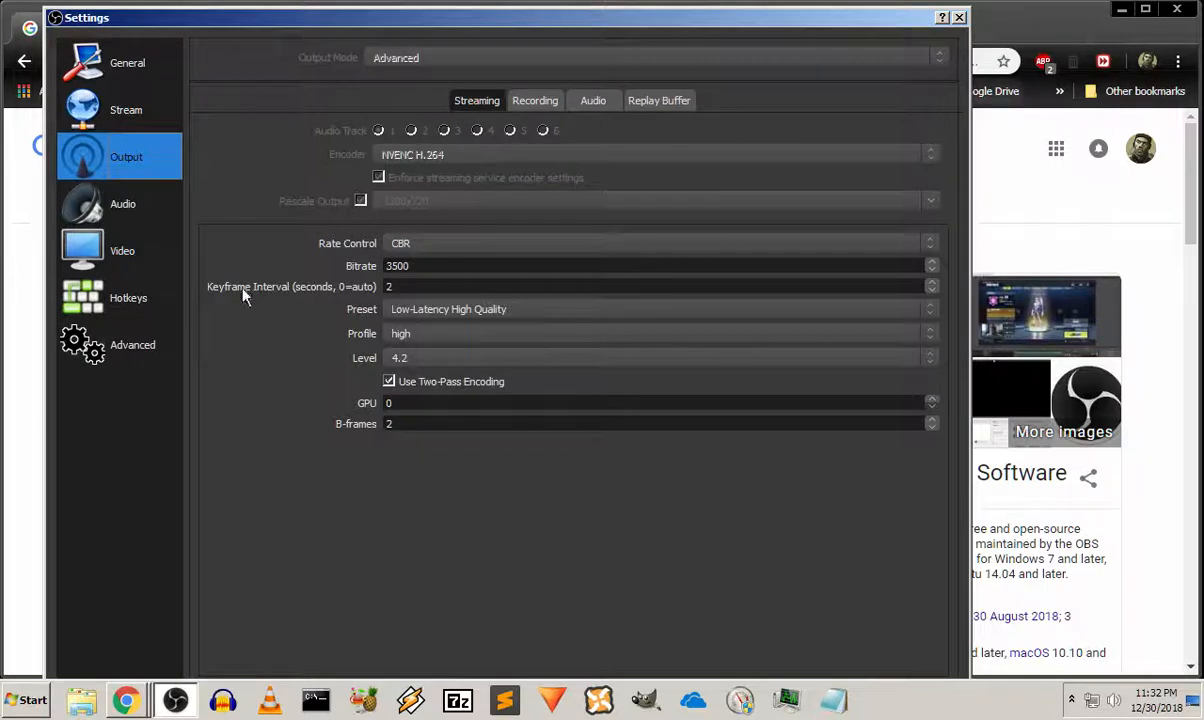
click(132, 202)
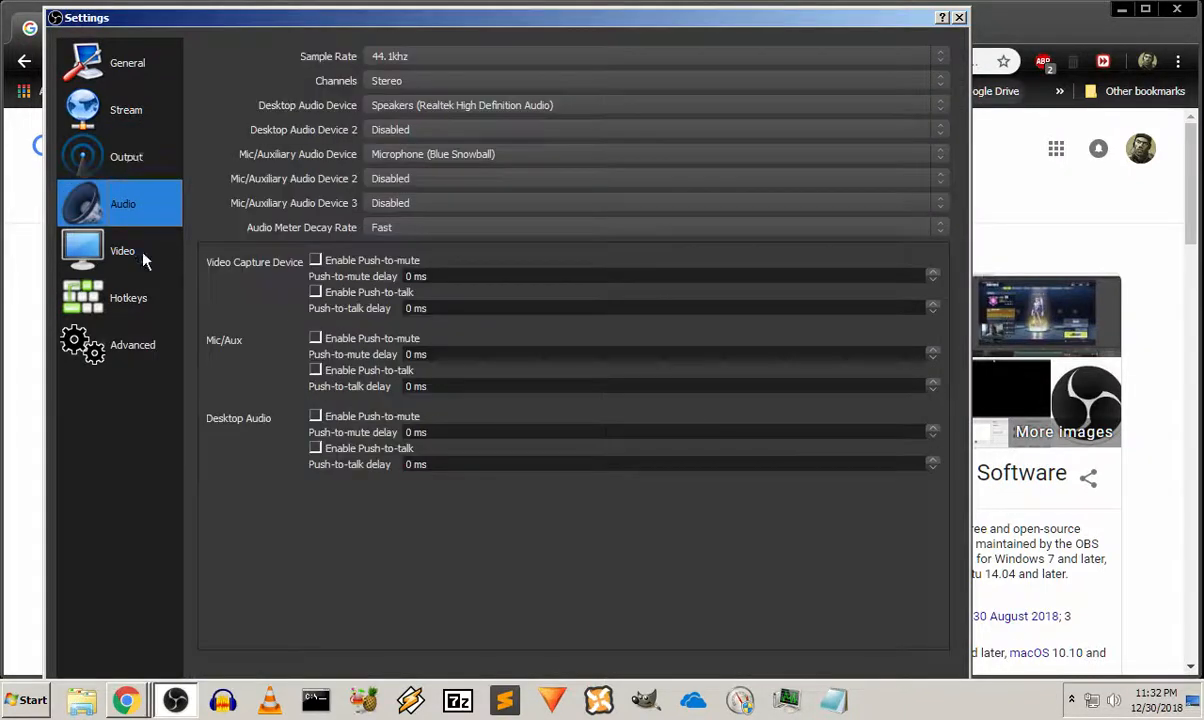
click(104, 165)
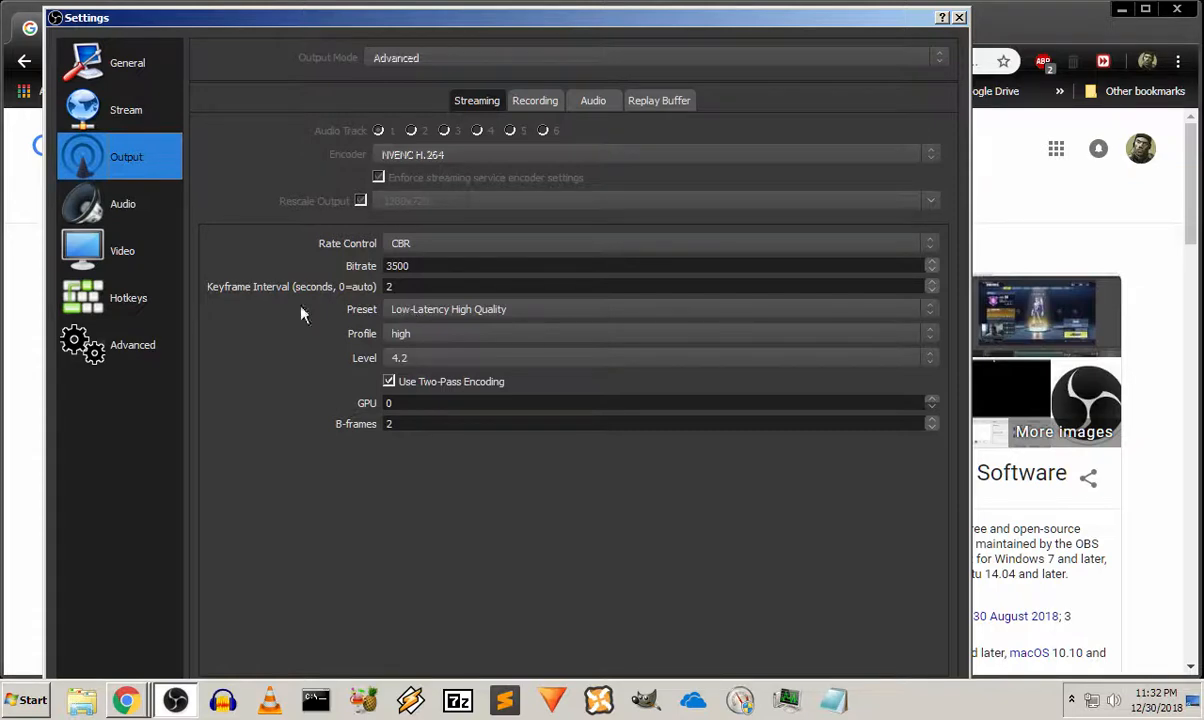
- Examine the DVR, archive and latency stream options on the YouTube live dashboard in Chrome and return to the OBS Output settings
key(alt+Tab)
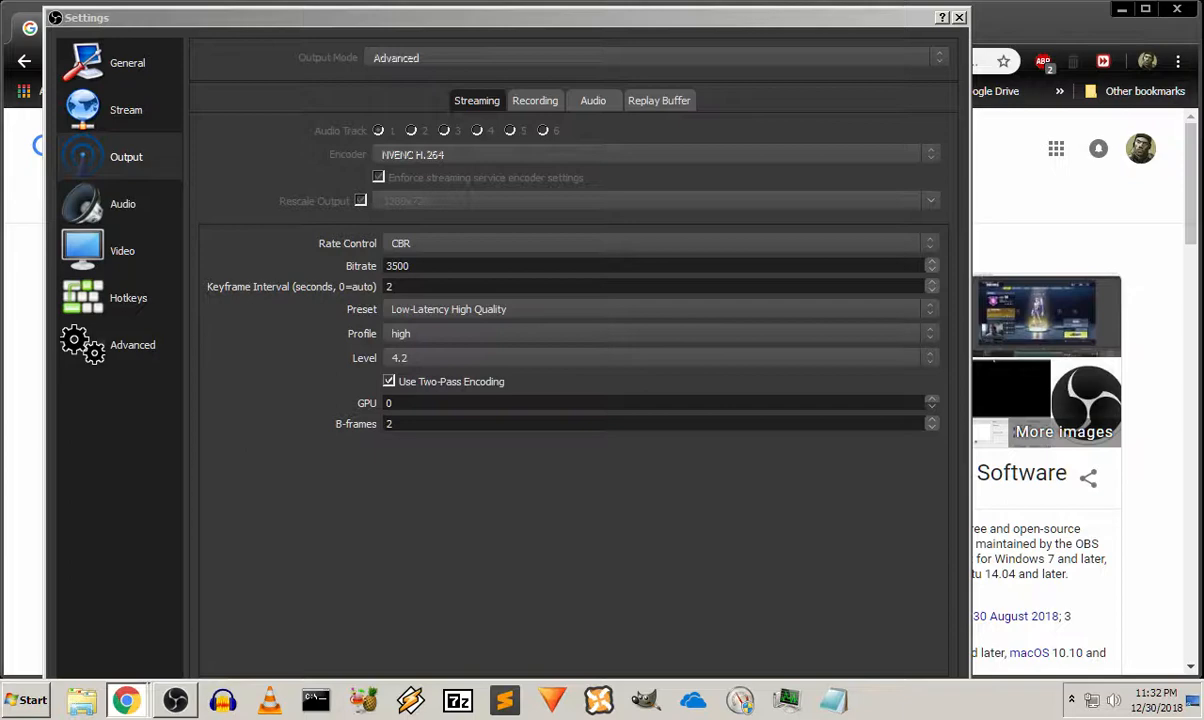
drag(471, 44, 471, 45)
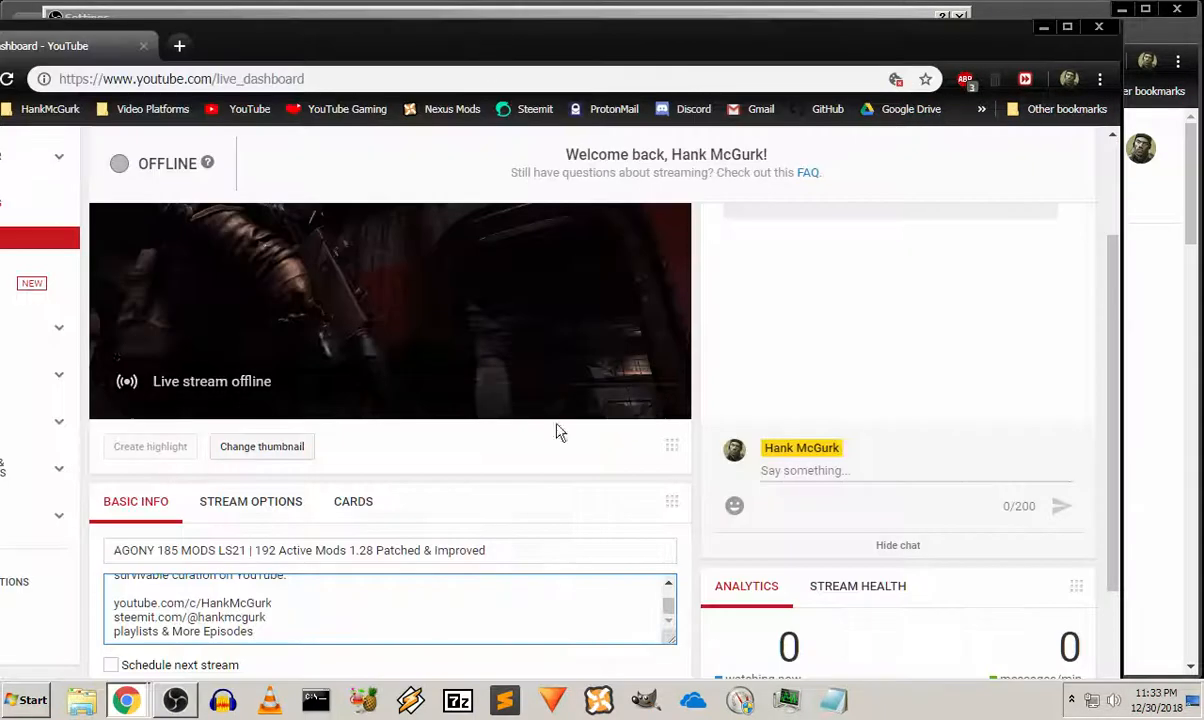
click(298, 510)
scroll(500, 553, down, 2)
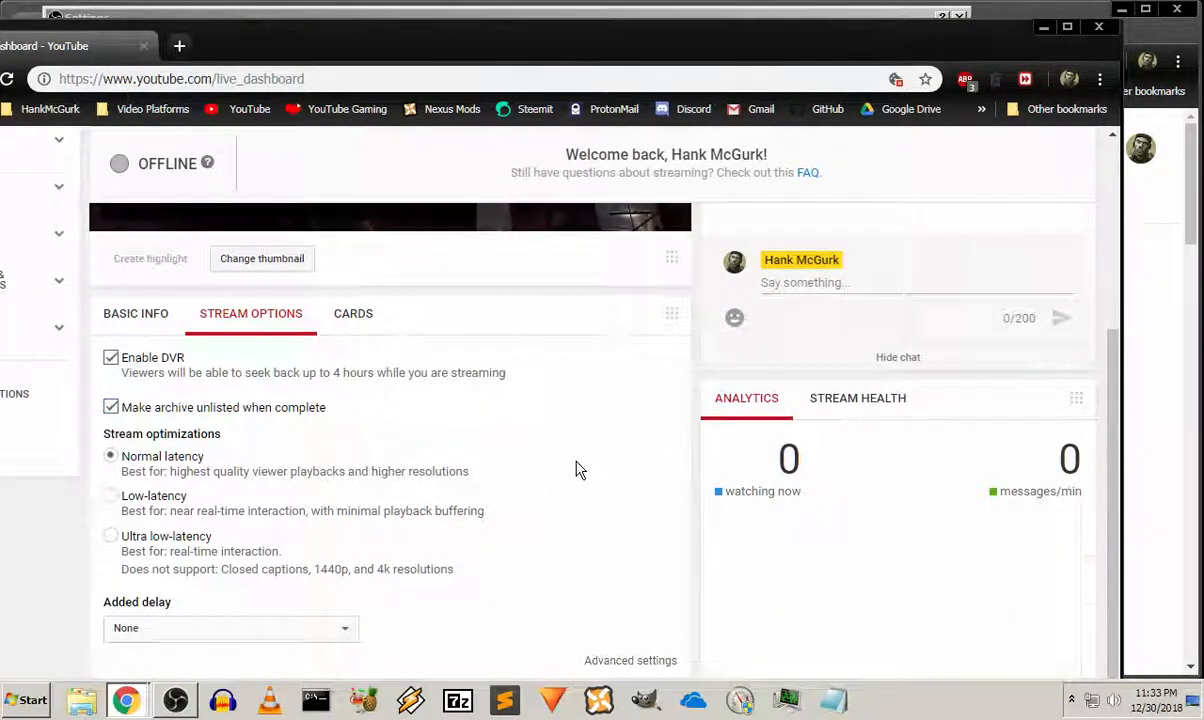
scroll(575, 460, up, 4)
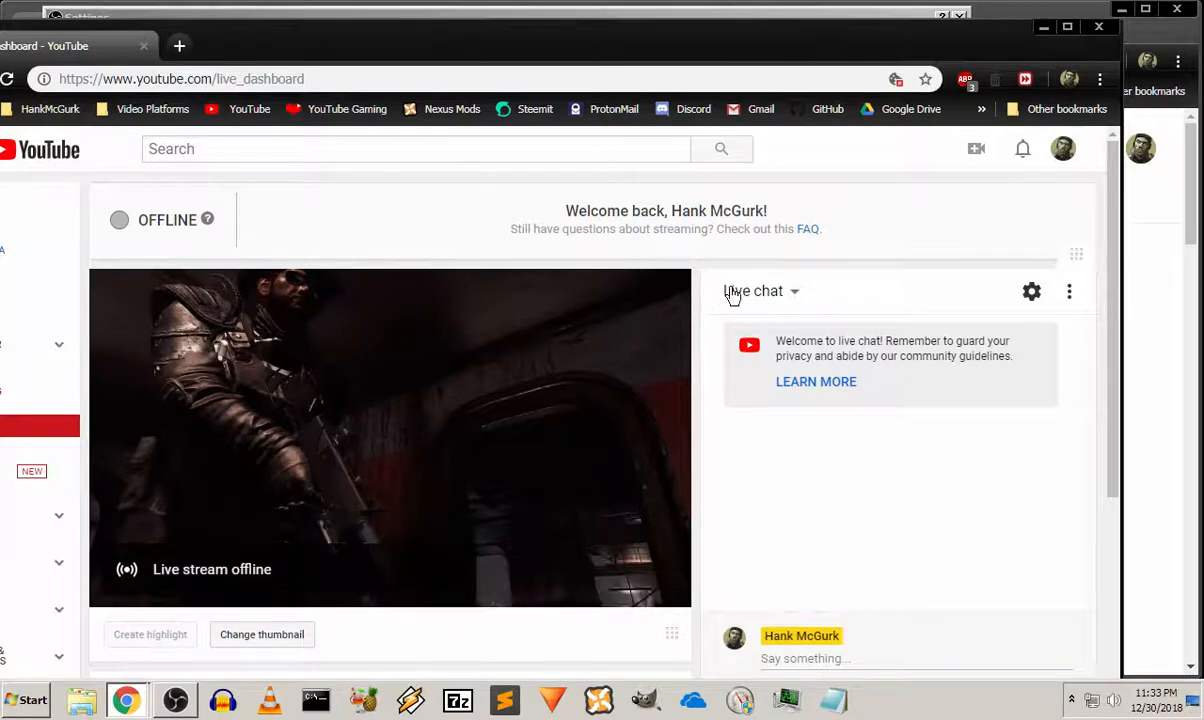
click(57, 18)
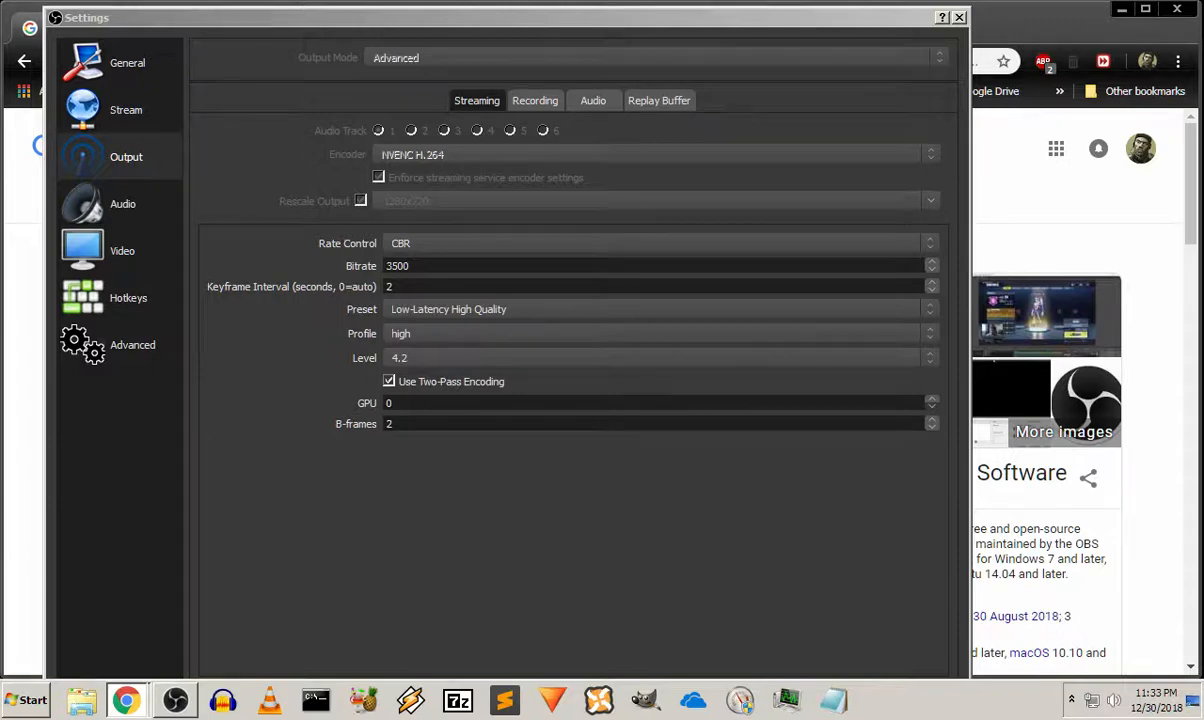
click(175, 700)
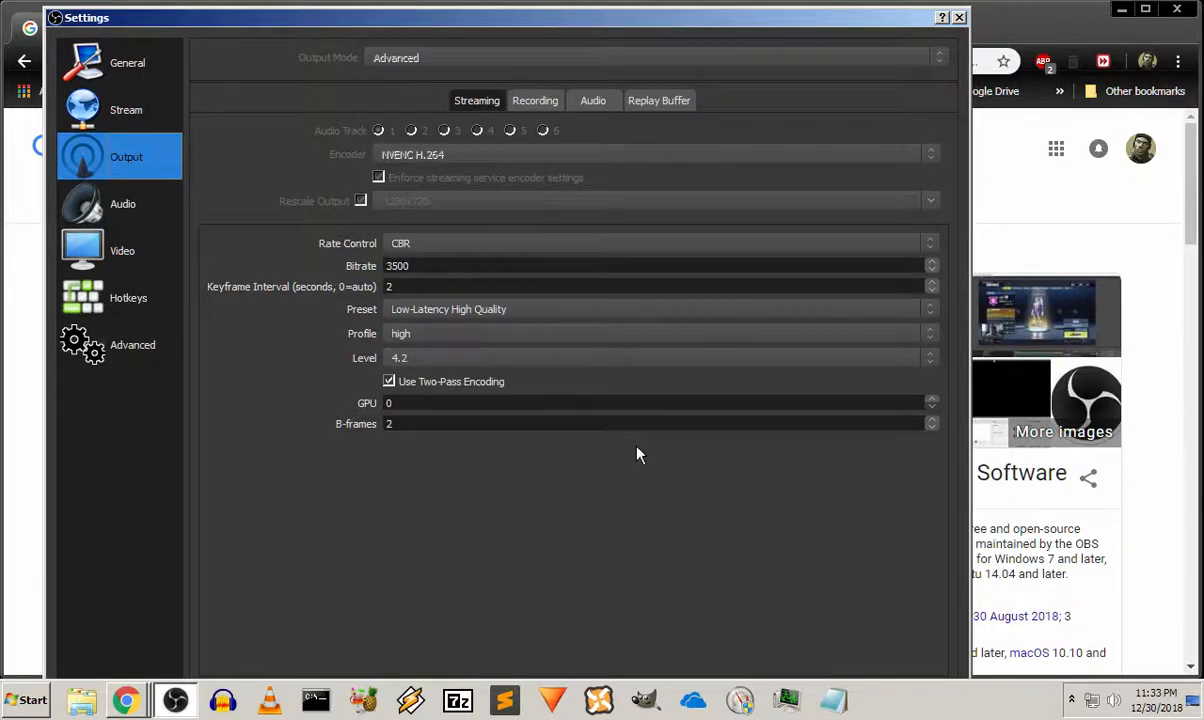
- Show the OBS Audio settings and open YouTube in a new Chrome tab
click(122, 210)
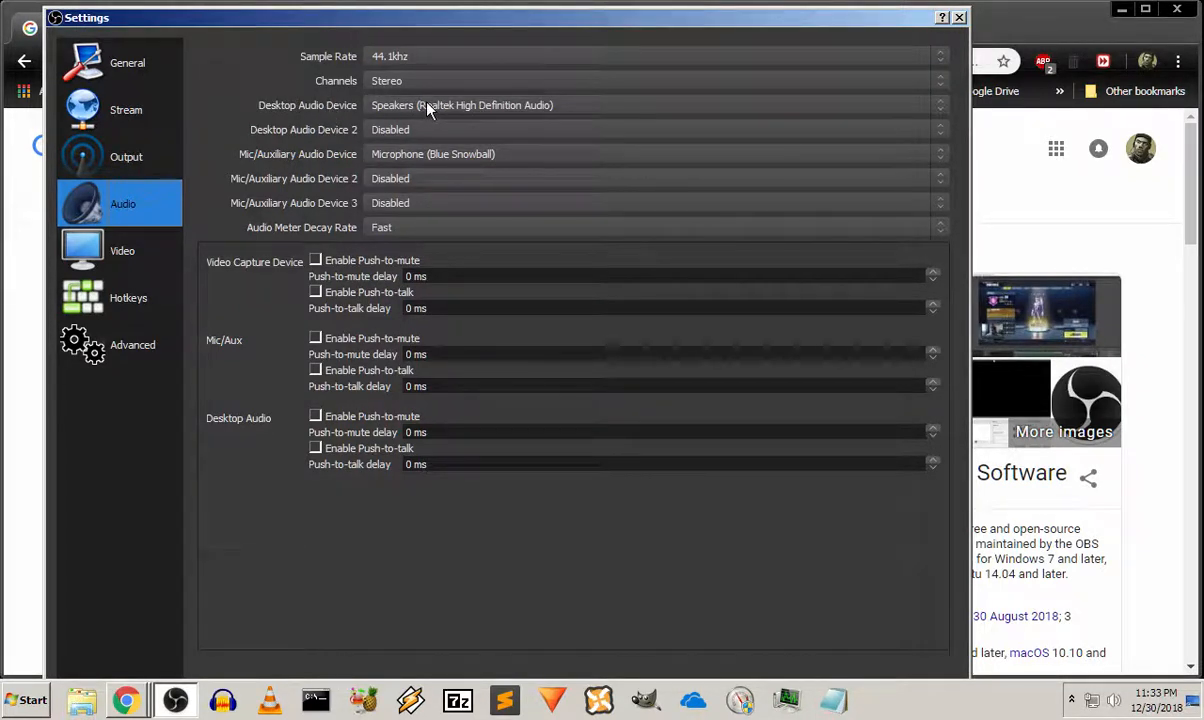
click(1127, 37)
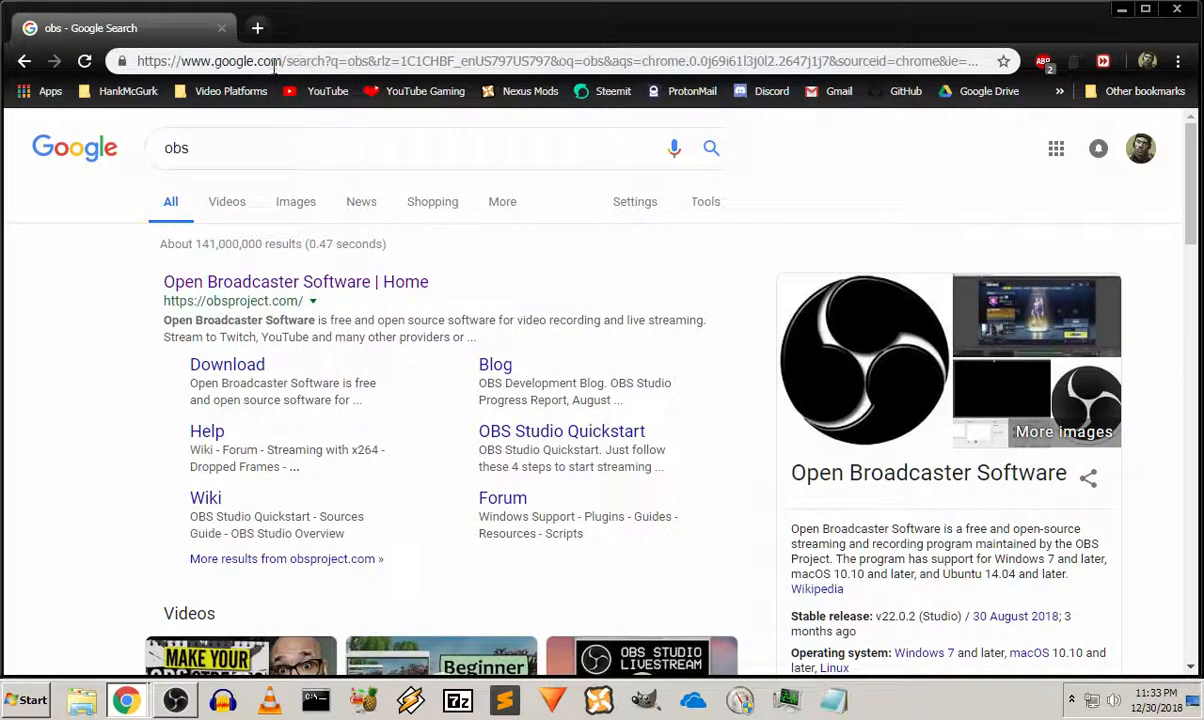
click(258, 28)
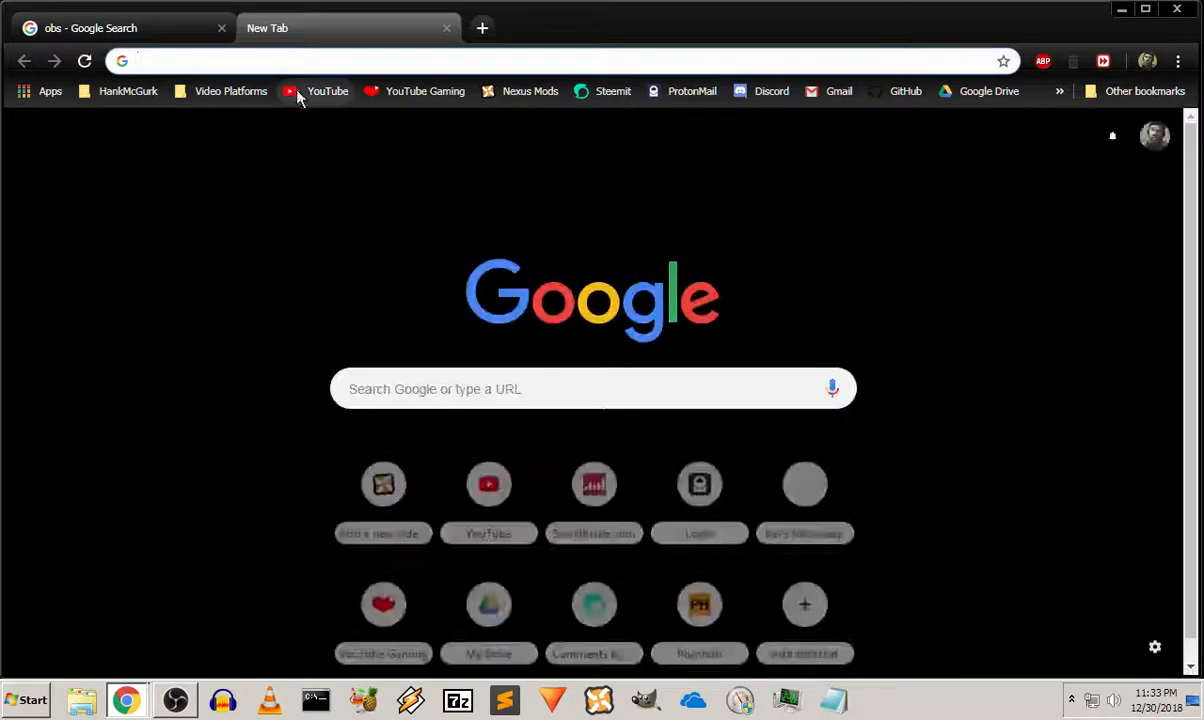
click(325, 91)
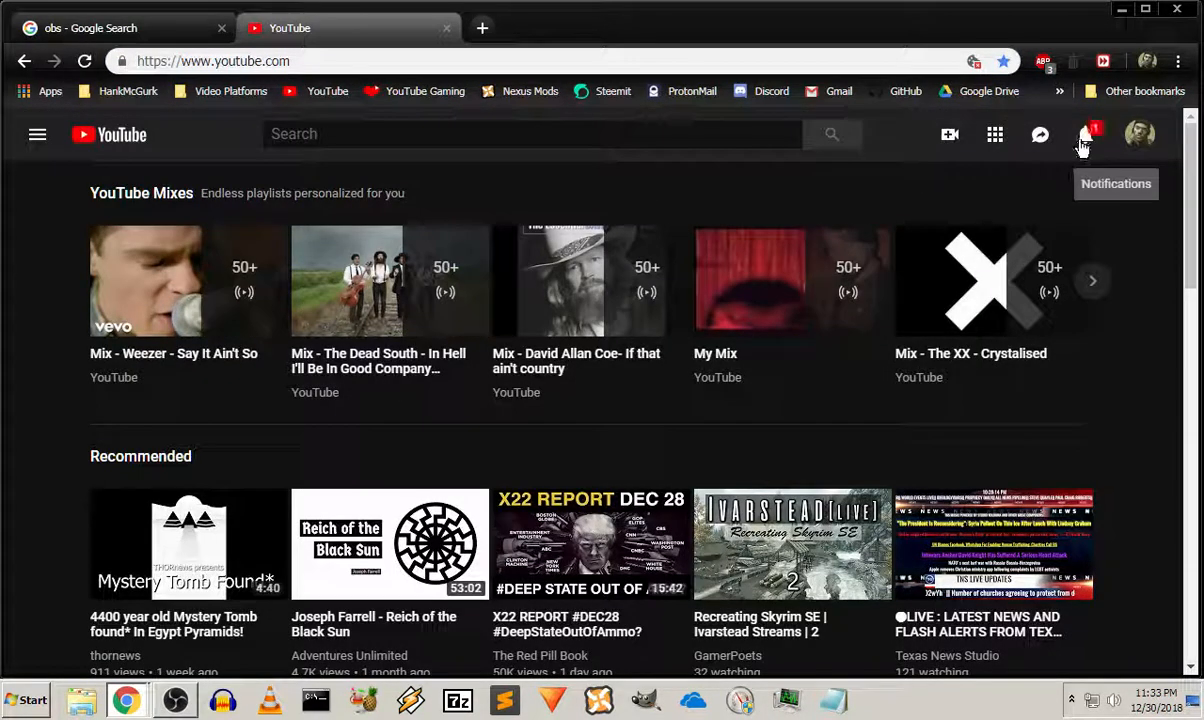
- Play the video "30 Dec 18 Pt 2" from the YouTube notifications and switch back to the OBS Audio settings
click(1084, 136)
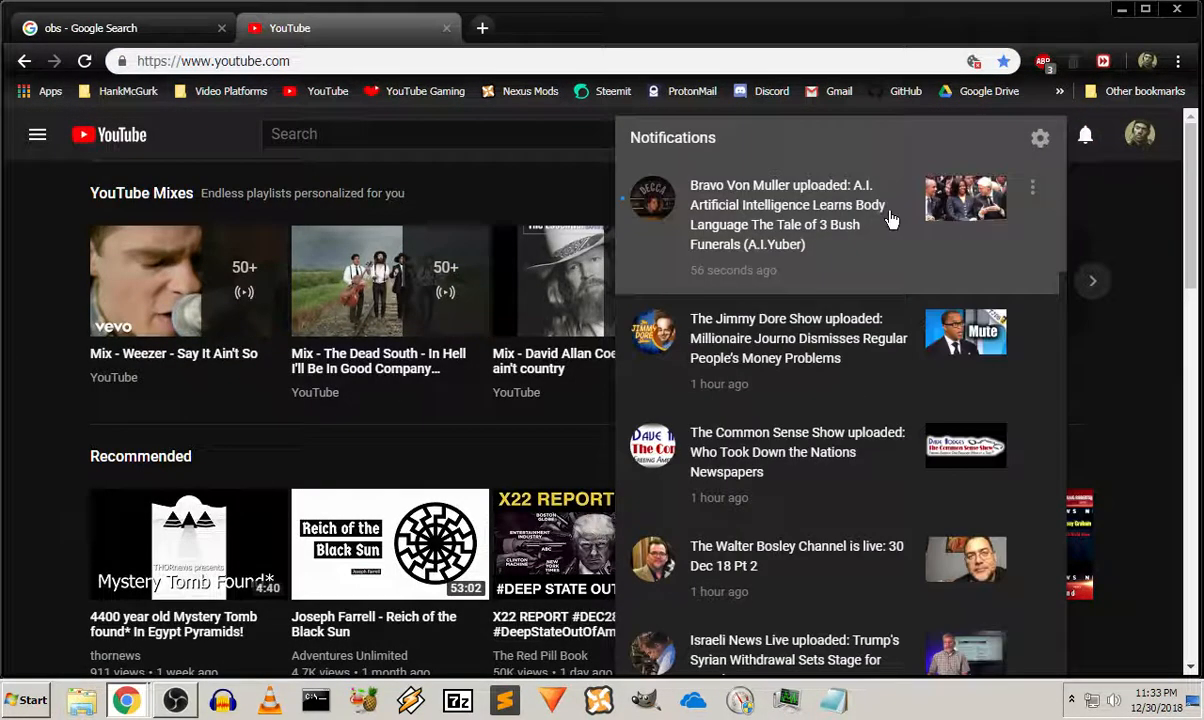
scroll(833, 415, down, 1)
click(717, 481)
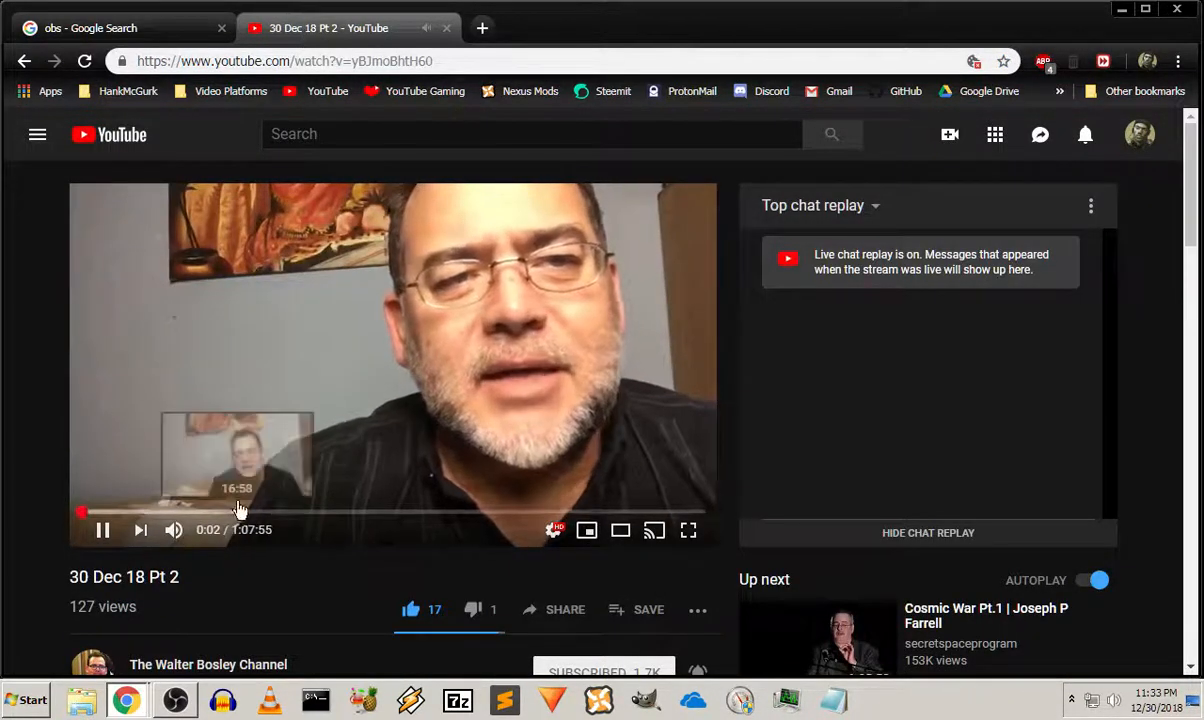
click(175, 700)
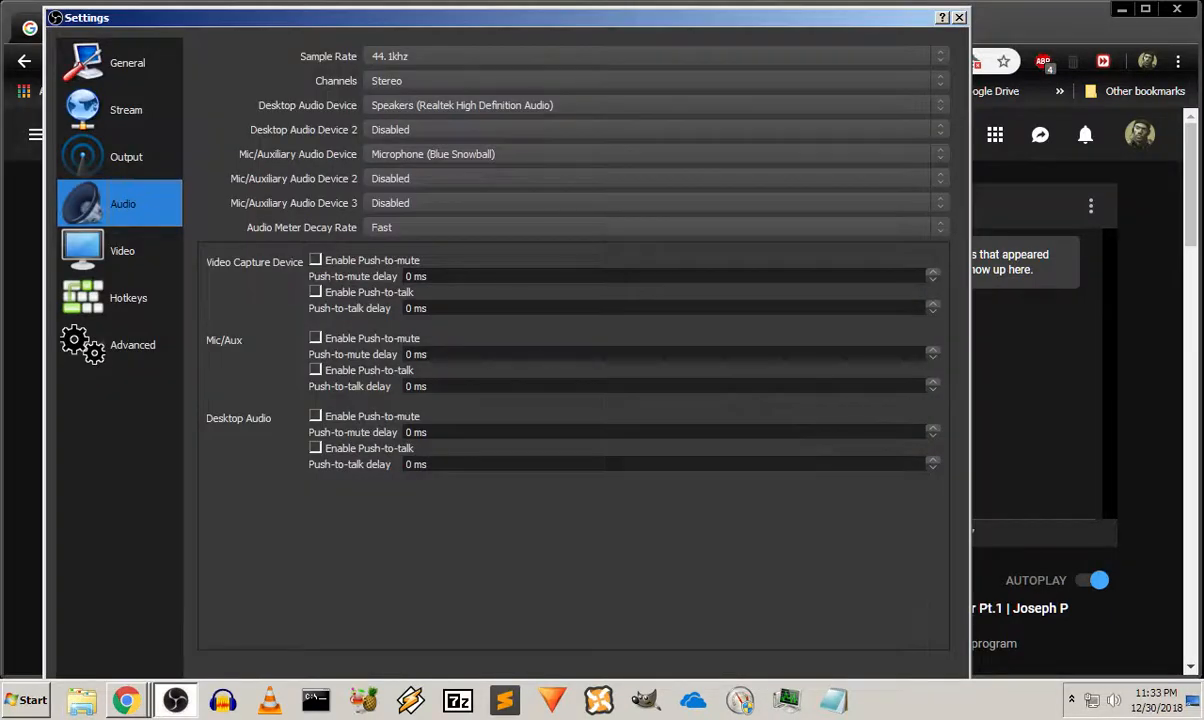
- Switch from the OBS settings to Chrome, minimizing the OBS main window, and pause the YouTube video "30 Dec 18 Pt 2"
click(633, 6)
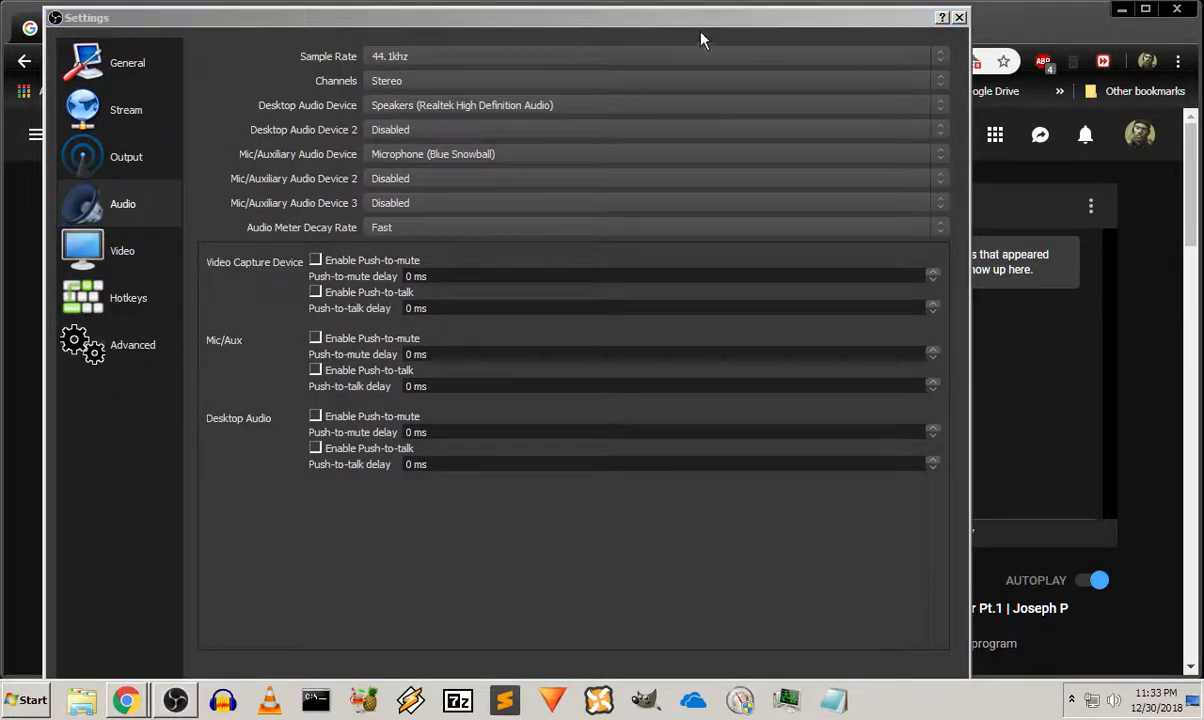
click(126, 700)
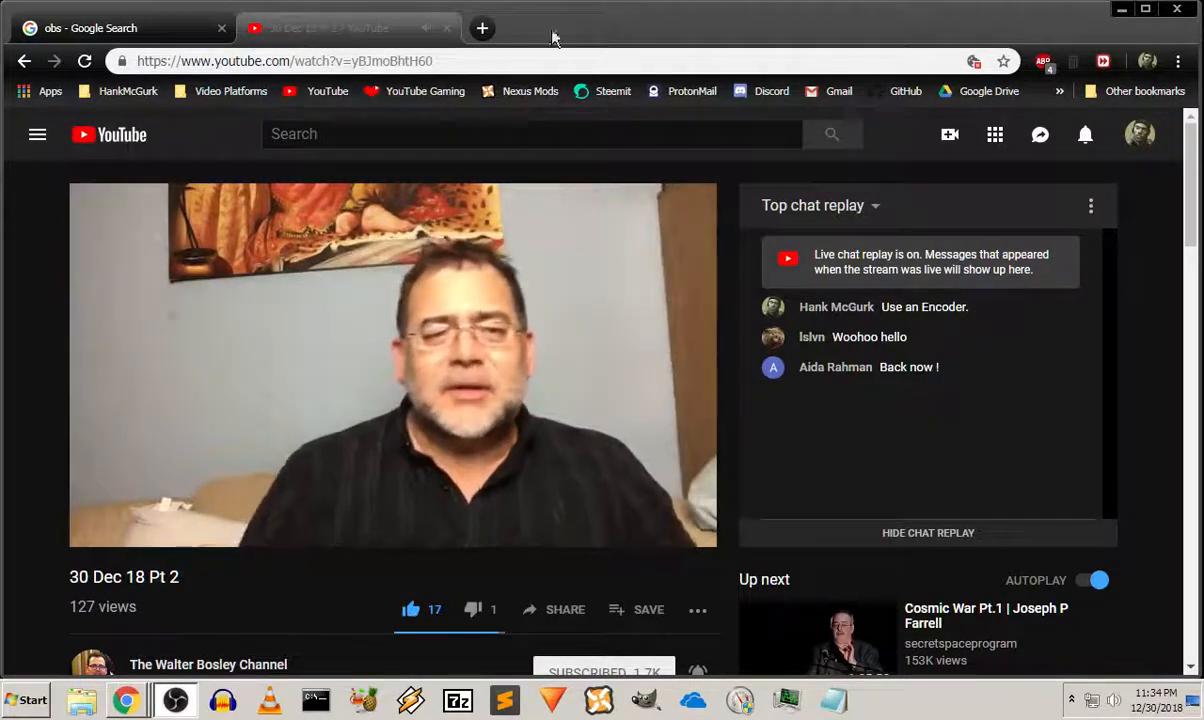
drag(484, 36, 597, 33)
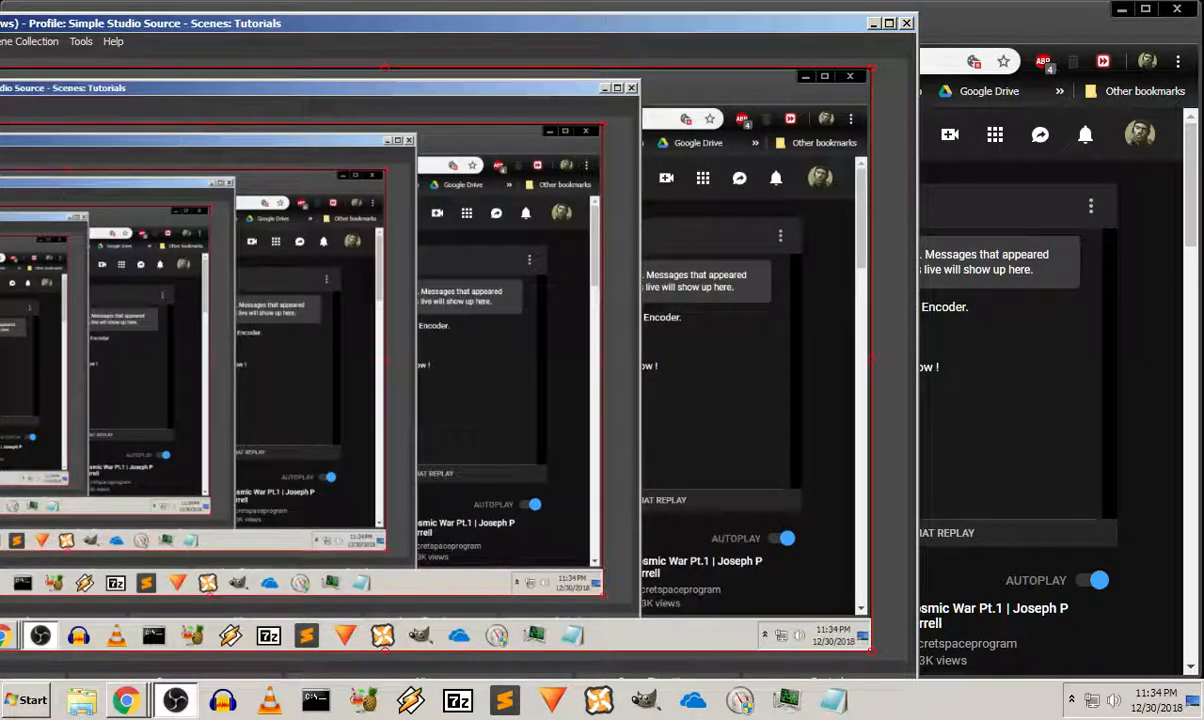
click(873, 22)
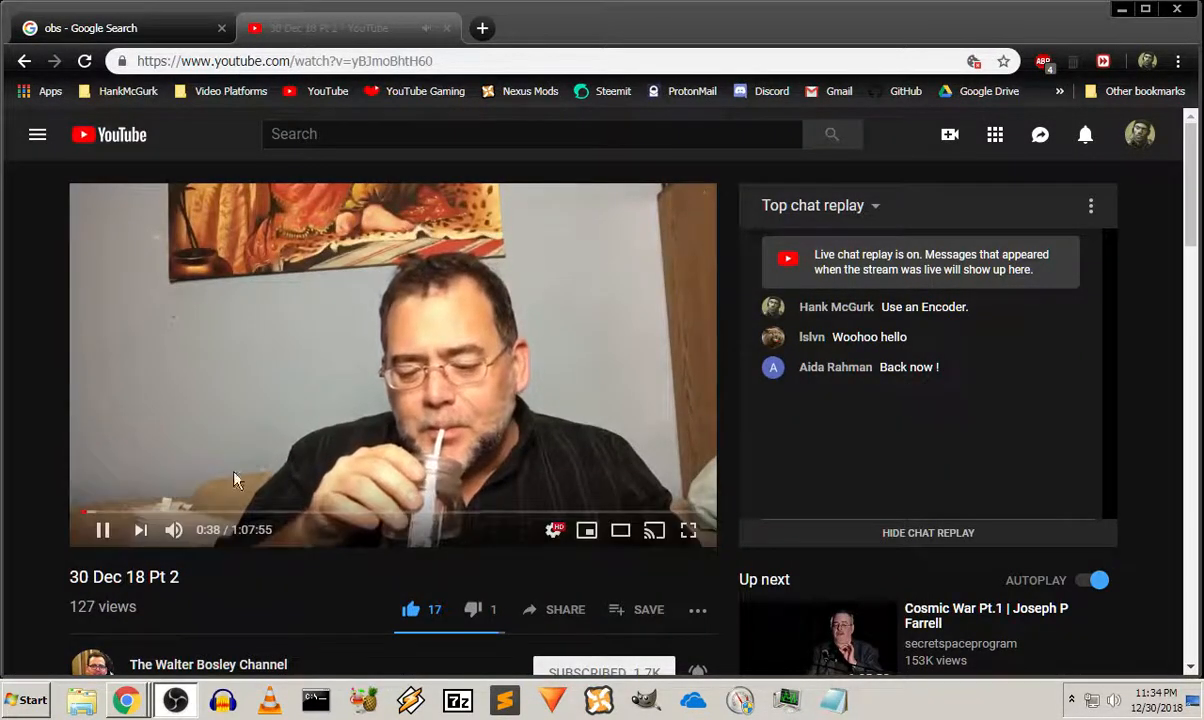
click(303, 403)
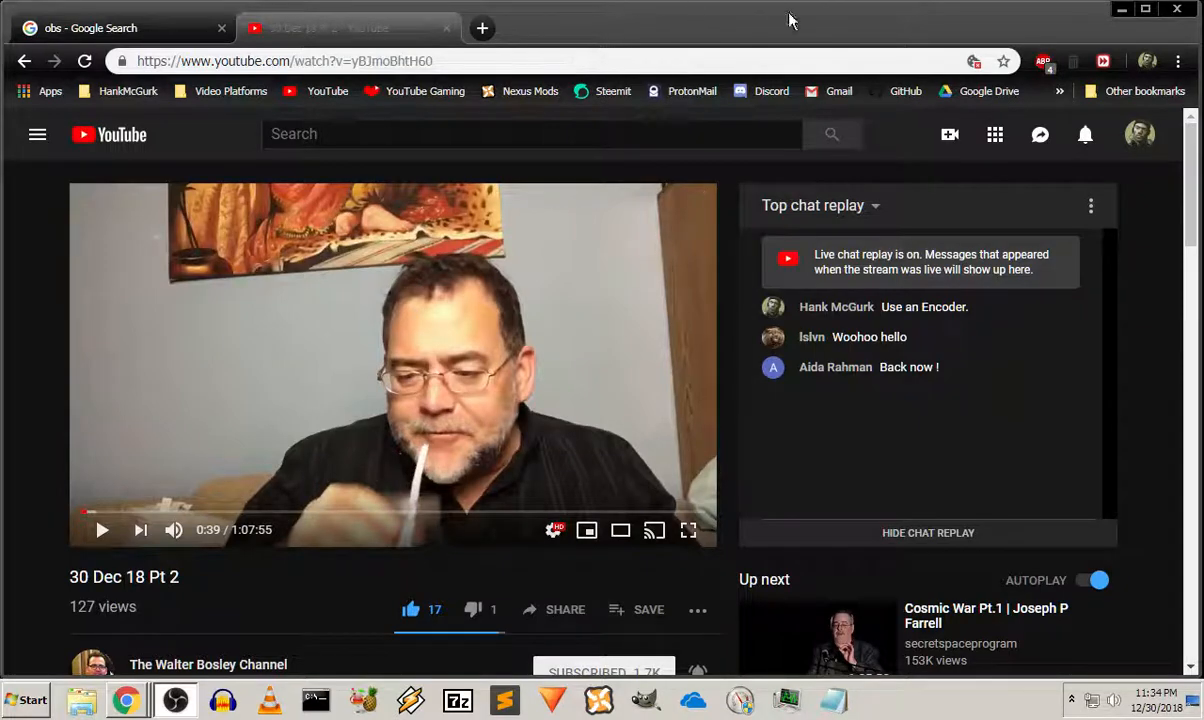
- Show the OBS main window with its scene preview and return to the paused YouTube video in Chrome
key(alt+Tab)
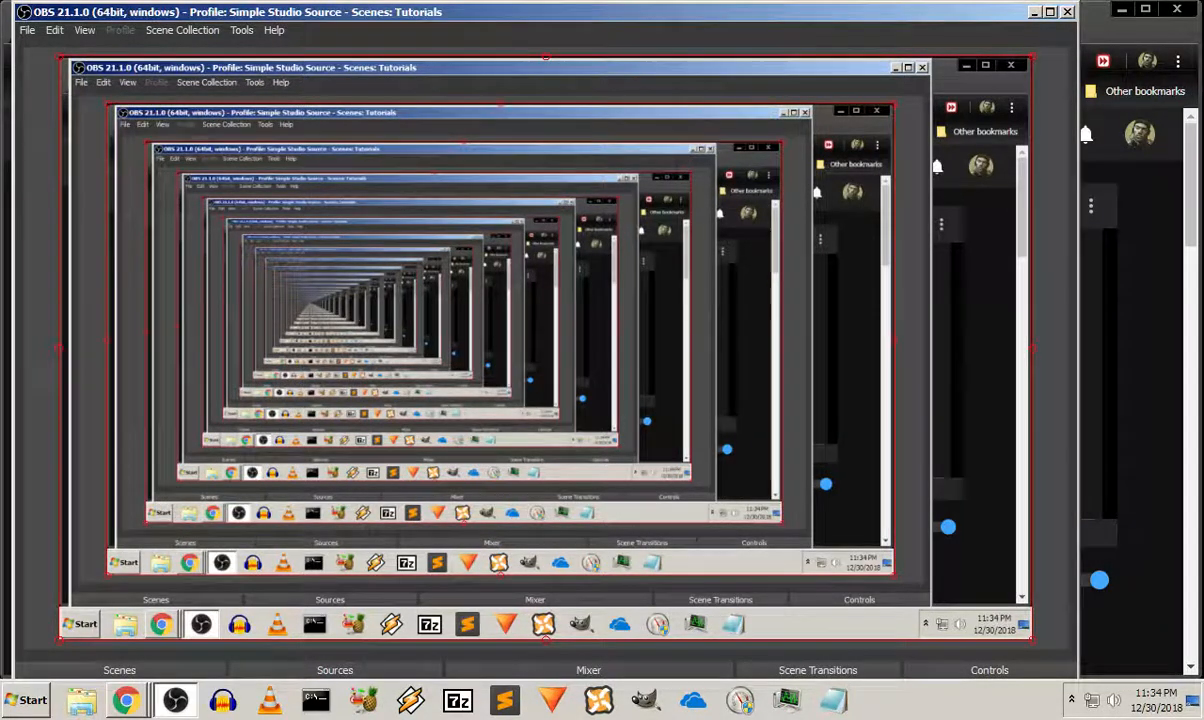
key(alt+Tab)
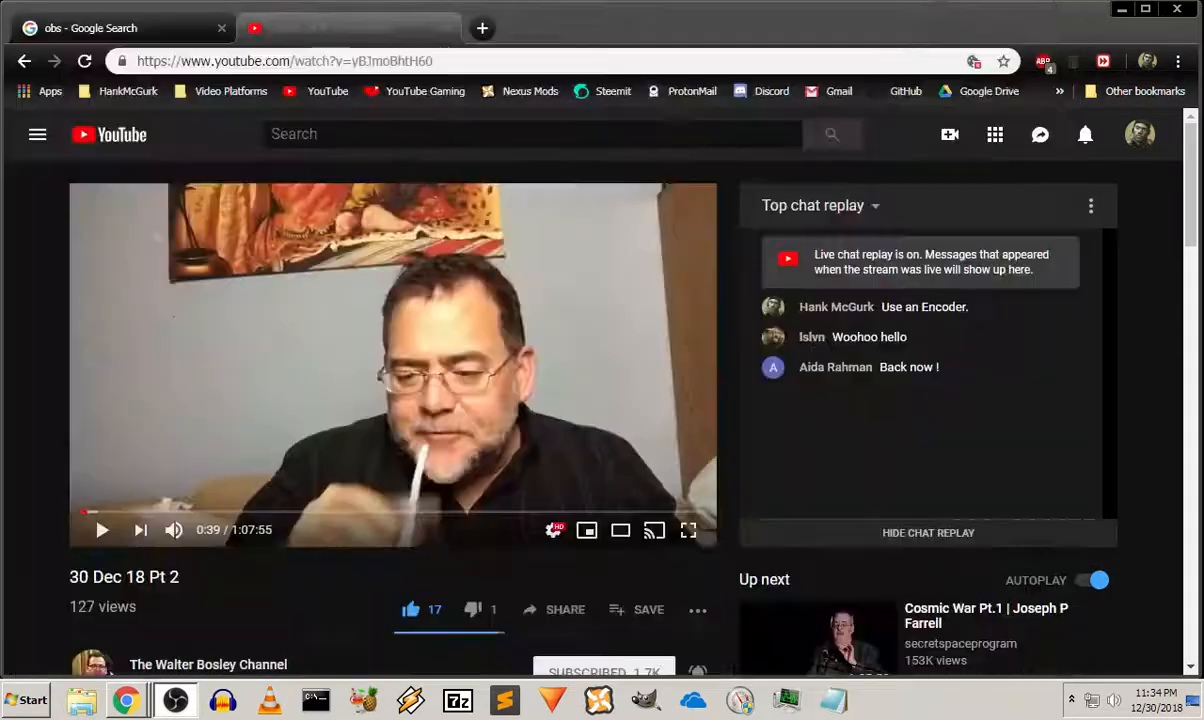